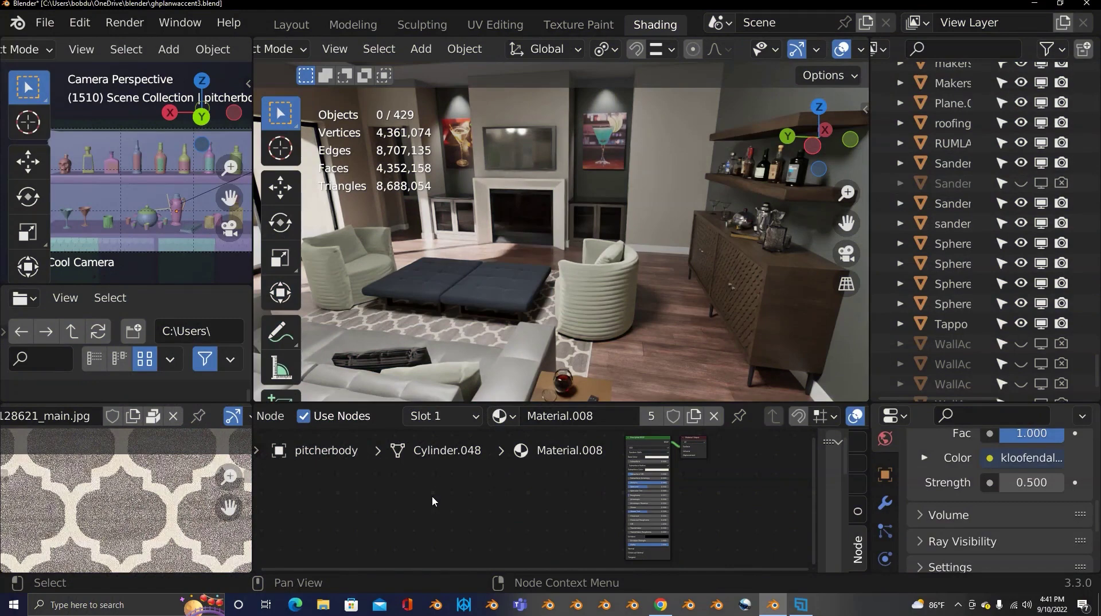
- Show and dismiss the splash screen, then open Preferences to System, showing oneAPI on the Intel Arc A770
{"action": "left_click", "coordinate": [18, 23]}
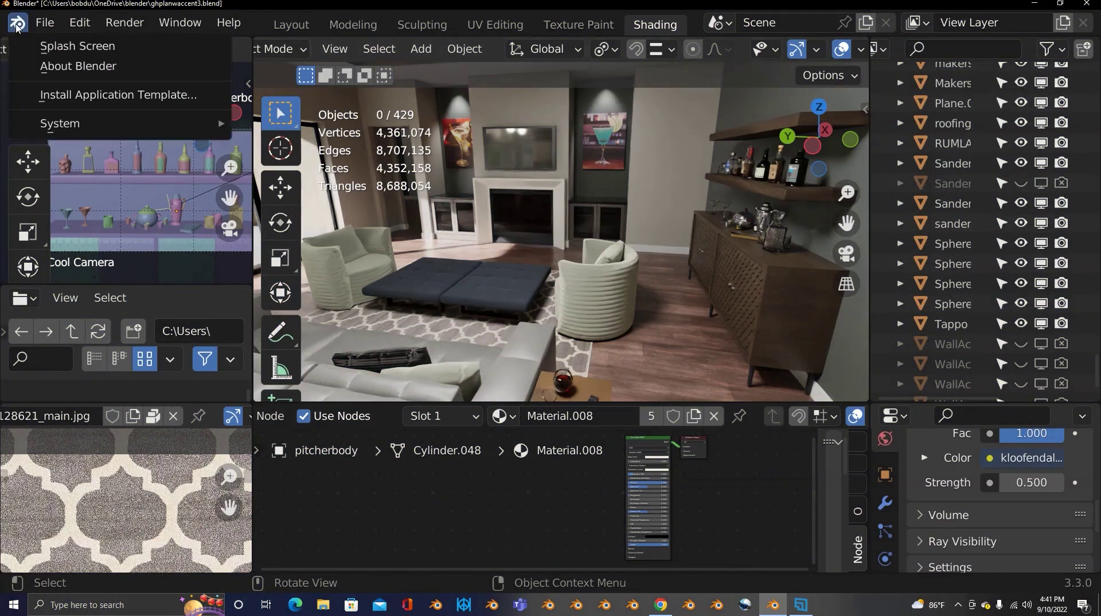
{"action": "left_click", "coordinate": [43, 48]}
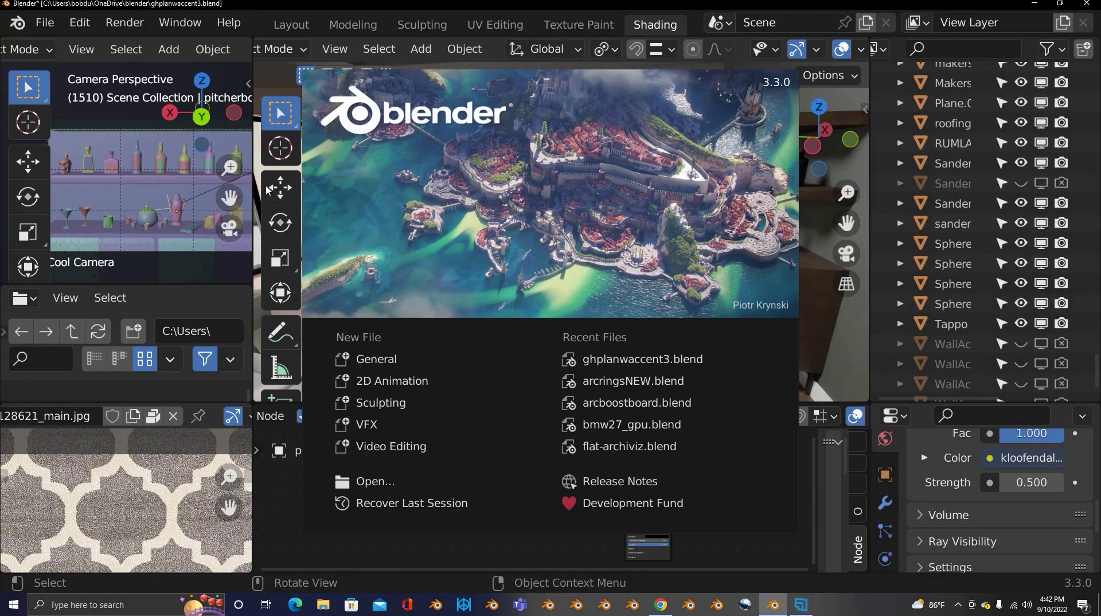
{"action": "left_click", "coordinate": [83, 24]}
{"action": "left_click", "coordinate": [81, 24]}
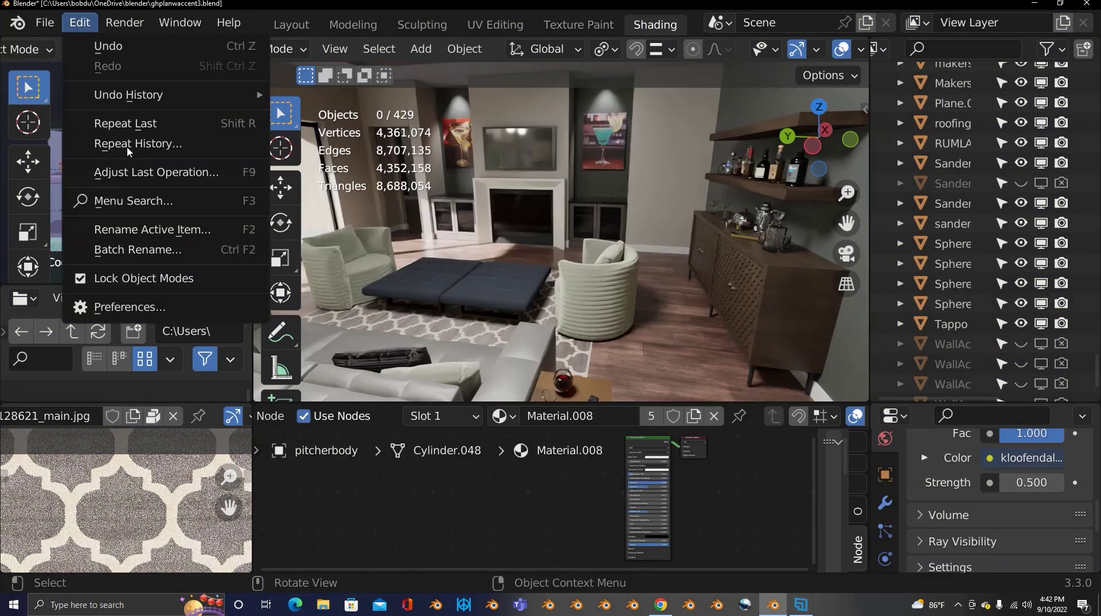
{"action": "left_click", "coordinate": [160, 305]}
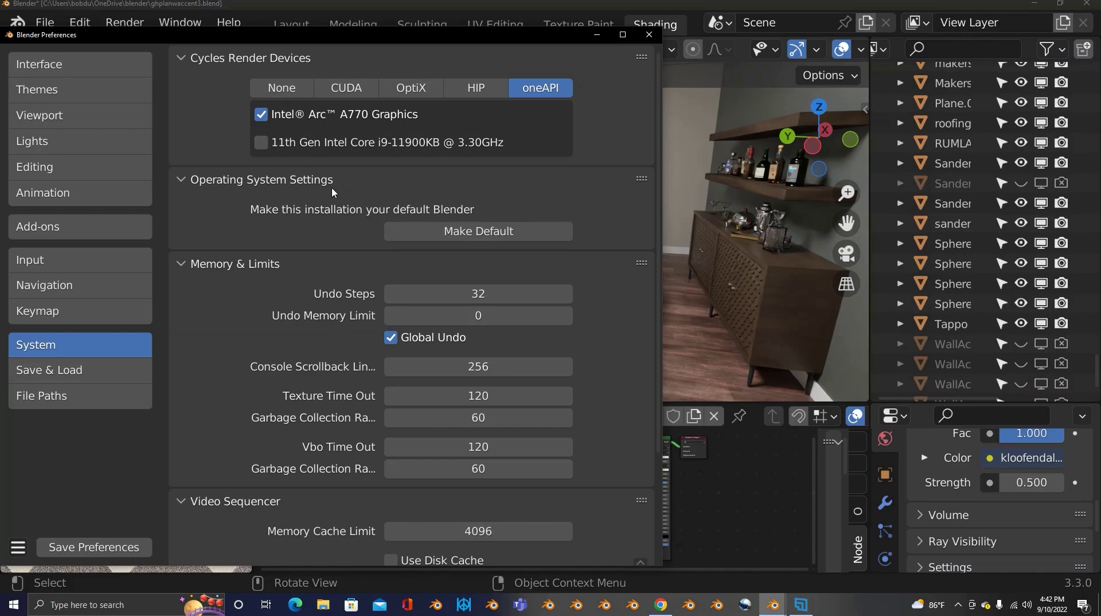
- Switch to Chrome showing Intel's oneAPI overview page
{"action": "key", "text": "alt+Tab"}
{"action": "key", "text": "alt+Tab"}
{"action": "key", "text": "alt+Tab"}
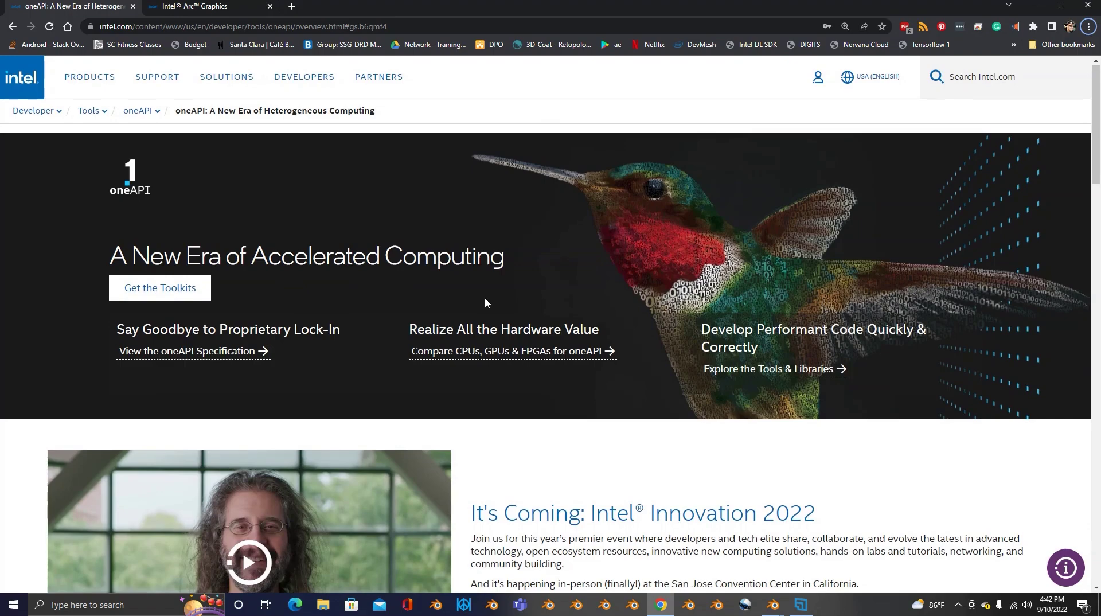
- Scroll through the oneAPI overview page, then return to Blender's Preferences window
{"action": "scroll", "coordinate": [484, 298], "scroll_direction": "down", "scroll_amount": 8}
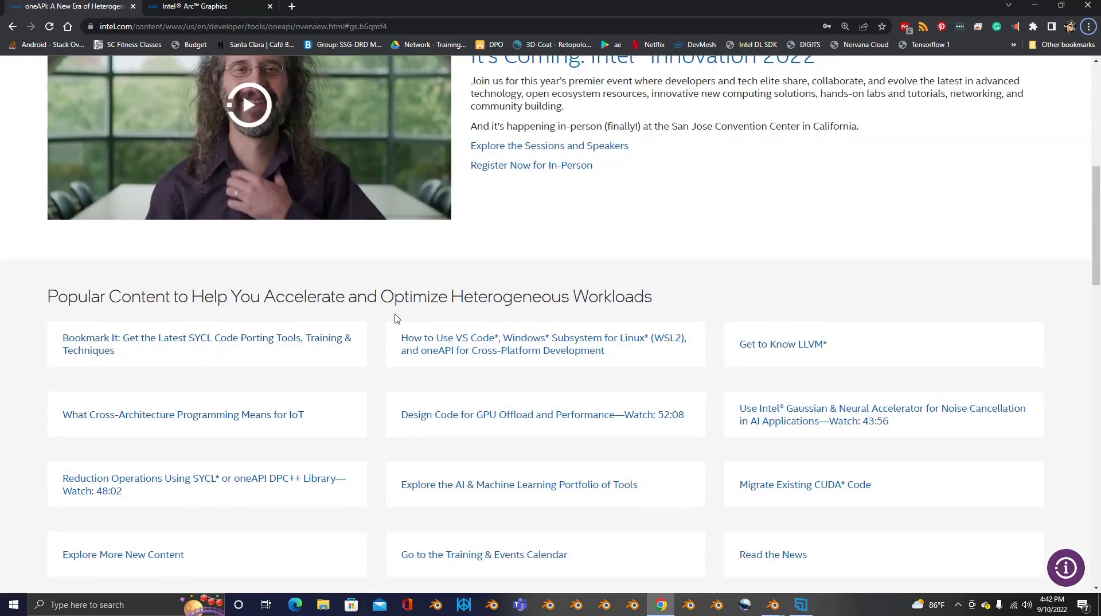
{"action": "scroll", "coordinate": [395, 319], "scroll_direction": "up", "scroll_amount": 8}
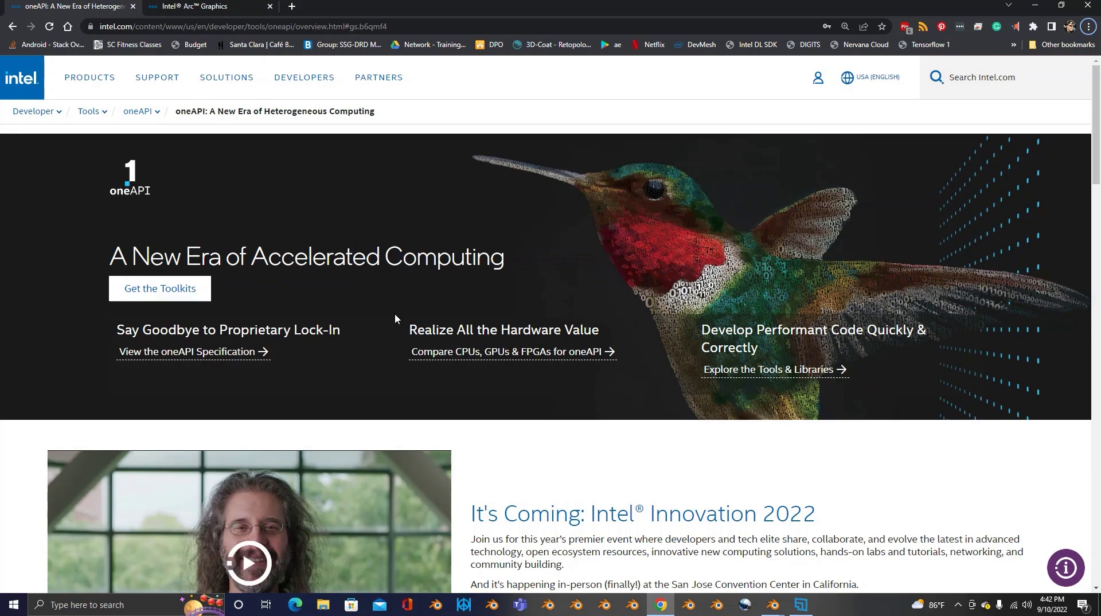
{"action": "scroll", "coordinate": [400, 378], "scroll_direction": "down", "scroll_amount": 5}
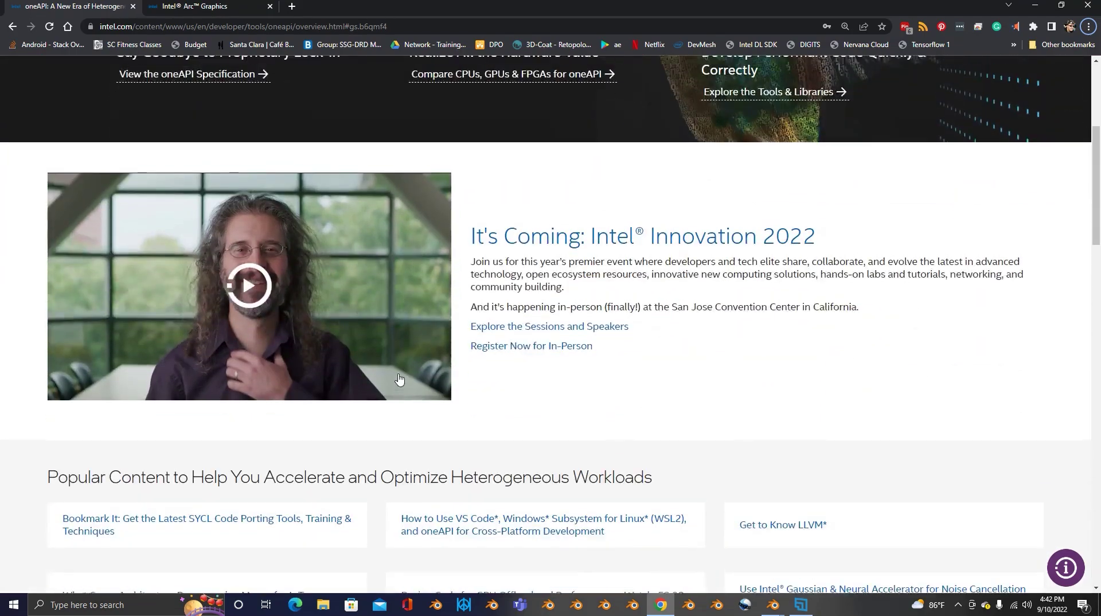
{"action": "scroll", "coordinate": [400, 379], "scroll_direction": "up", "scroll_amount": 5}
{"action": "key", "text": "alt+Tab"}
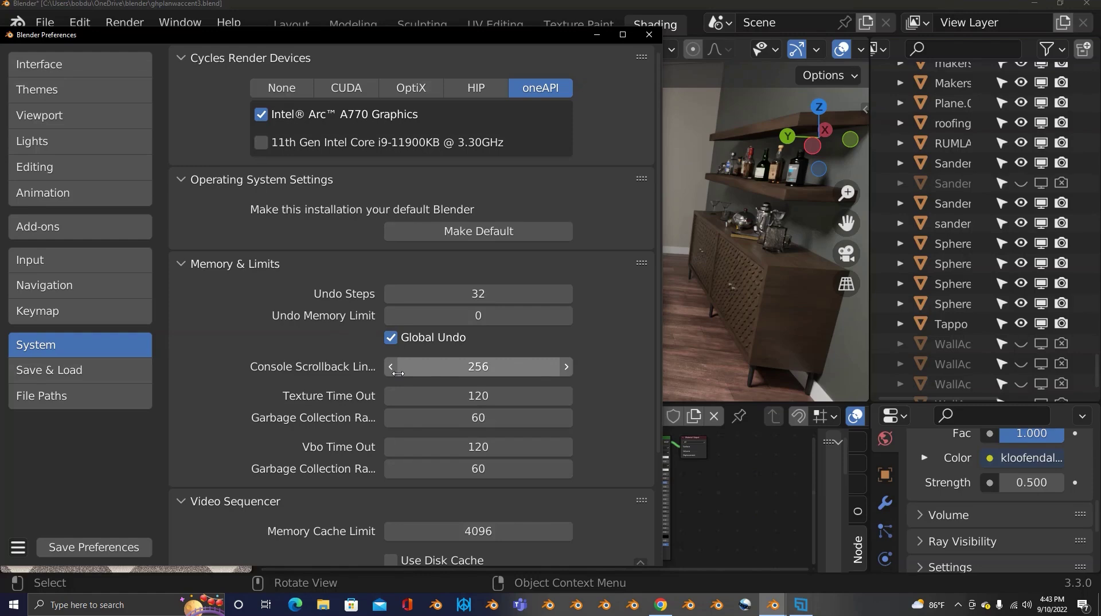
- Close Blender Preferences to return to the living-room Shading workspace
{"action": "left_click", "coordinate": [649, 35]}
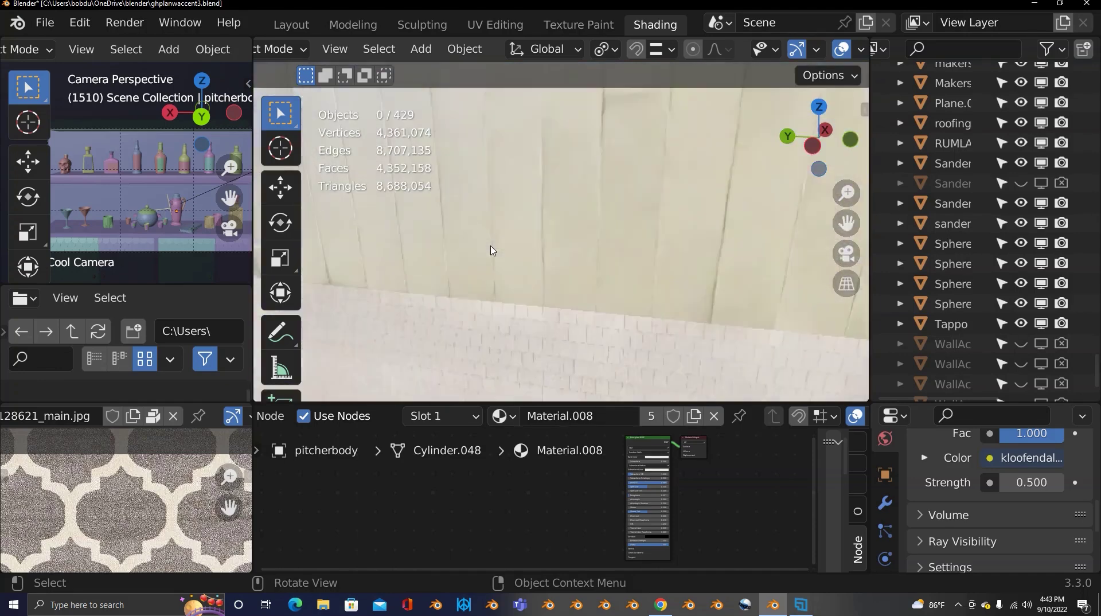
- Zoom and orbit the live render to face the fireplace from behind the sofa
{"action": "scroll", "coordinate": [493, 249], "scroll_direction": "up", "scroll_amount": 5}
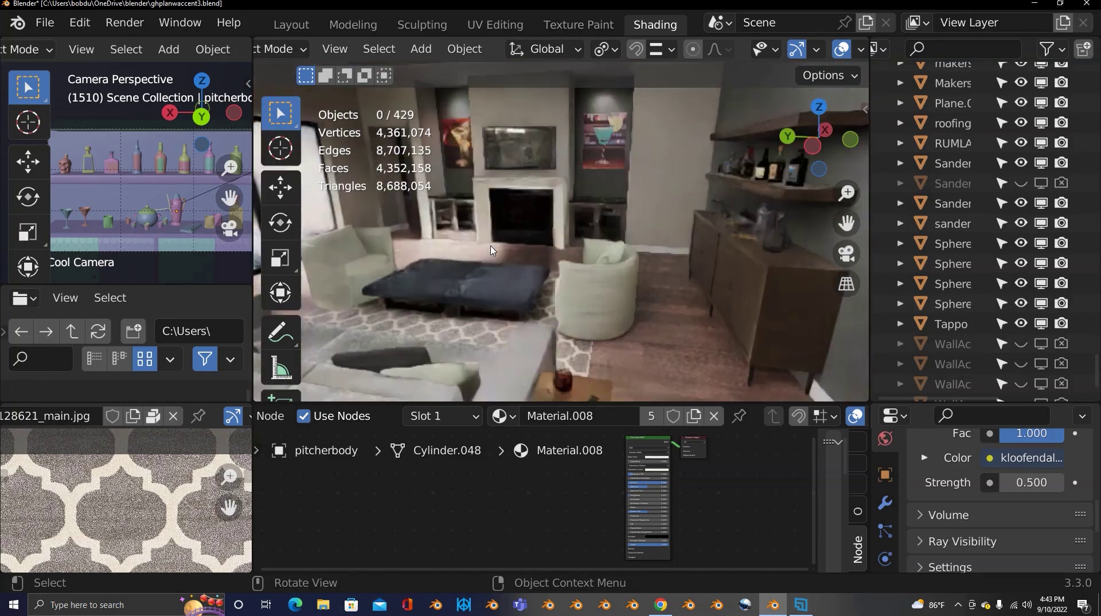
{"action": "middle_click_drag", "start_coordinate": [515, 248], "coordinate": [544, 225]}
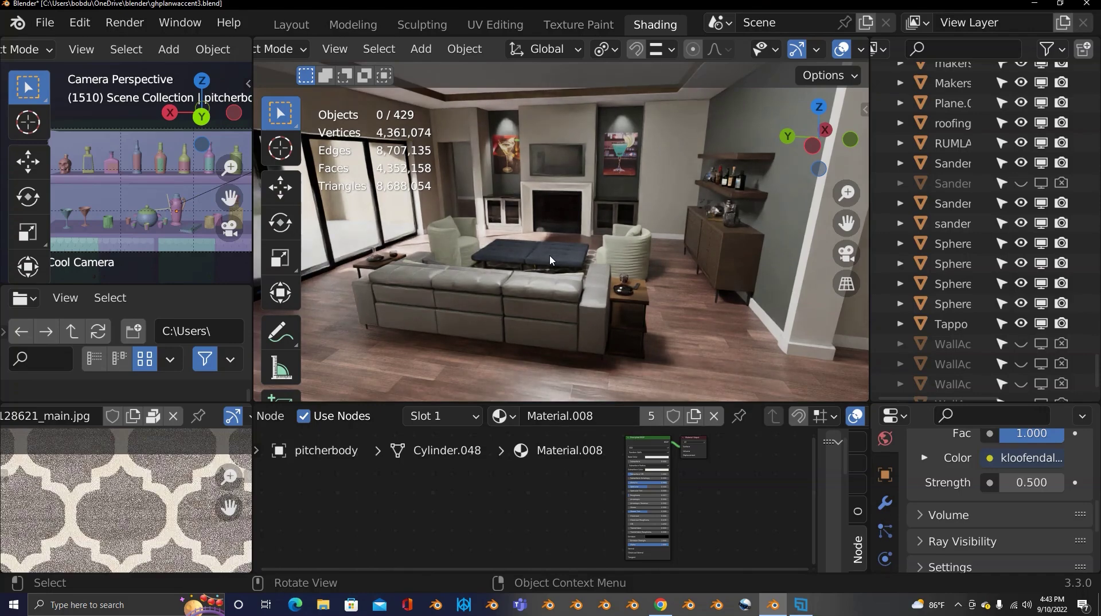
{"action": "middle_click_drag", "start_coordinate": [465, 260], "coordinate": [433, 215]}
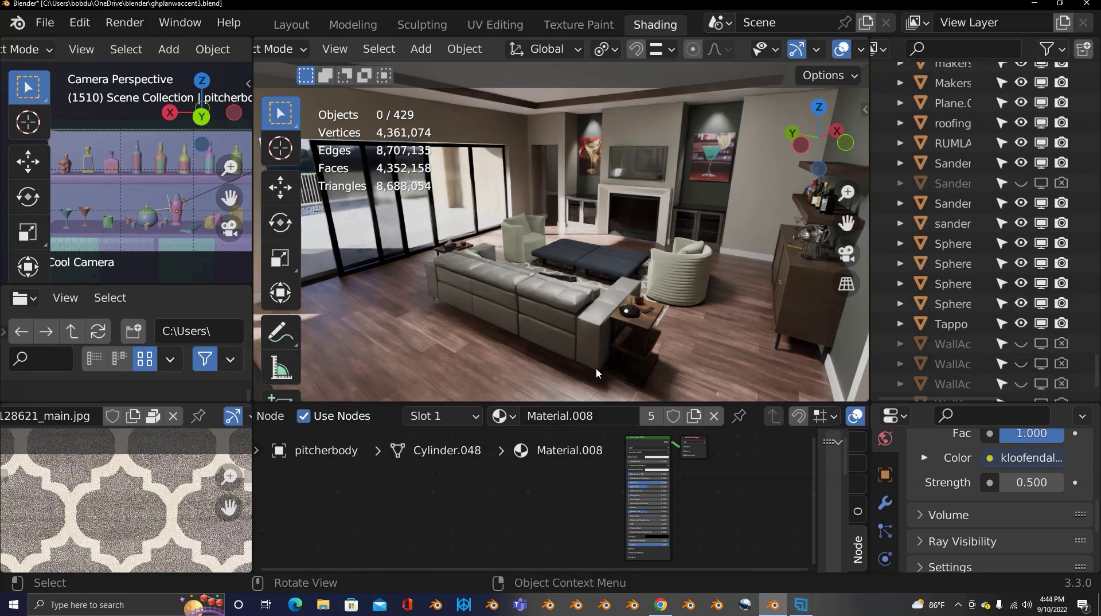
{"action": "middle_click_drag", "start_coordinate": [580, 317], "coordinate": [628, 285]}
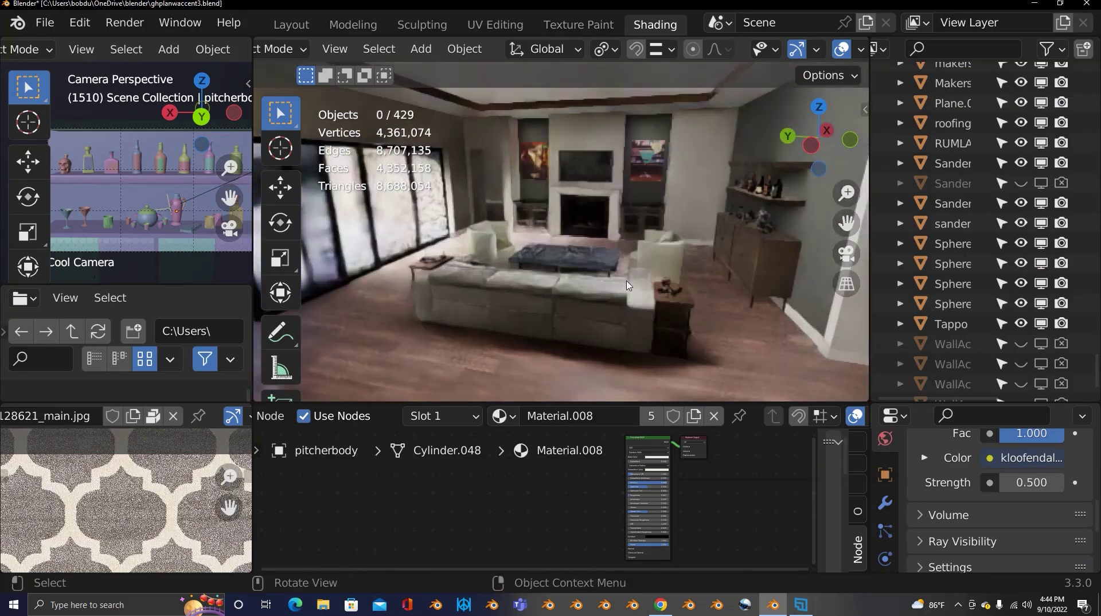
{"action": "scroll", "coordinate": [580, 270], "scroll_direction": "up", "scroll_amount": 4}
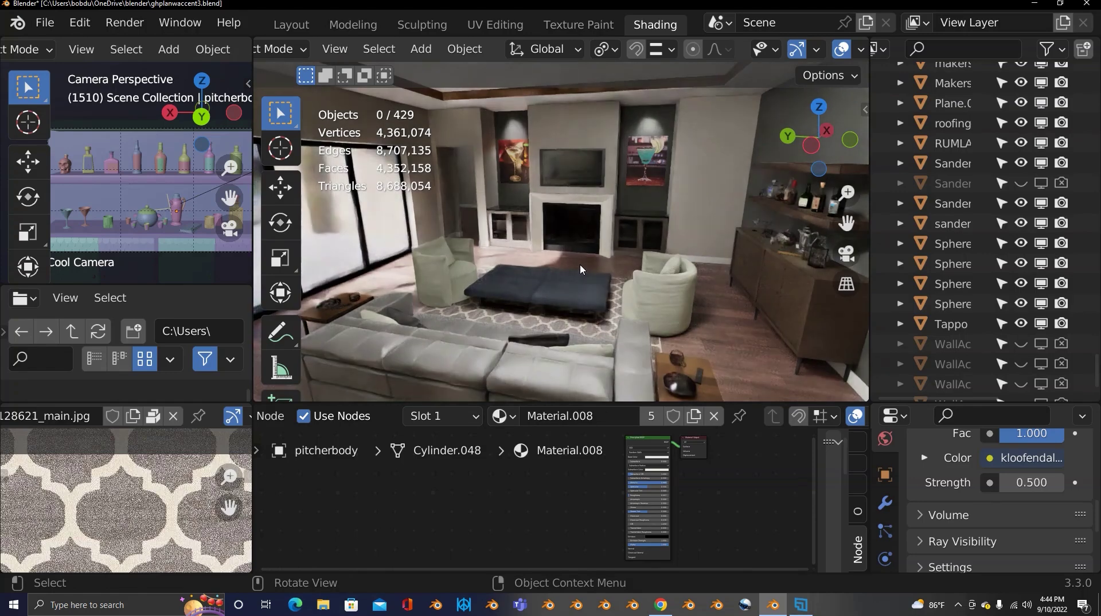
- Select the silver pitcher, frame it with View Selected, and orbit toward the decanter and glasses
{"action": "left_click", "coordinate": [804, 242]}
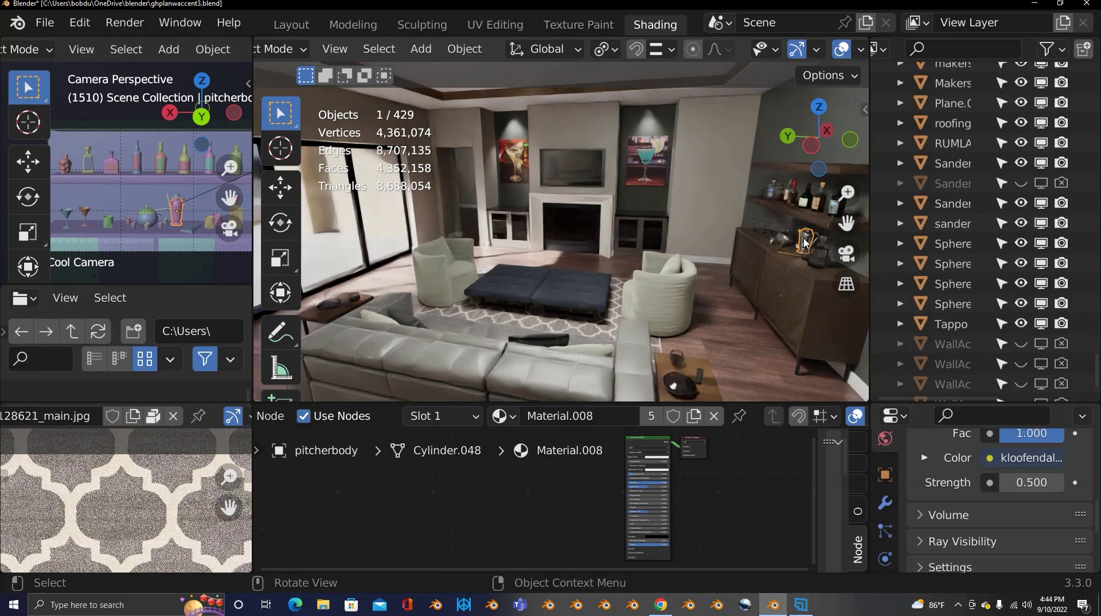
{"action": "key", "text": "KP_Decimal"}
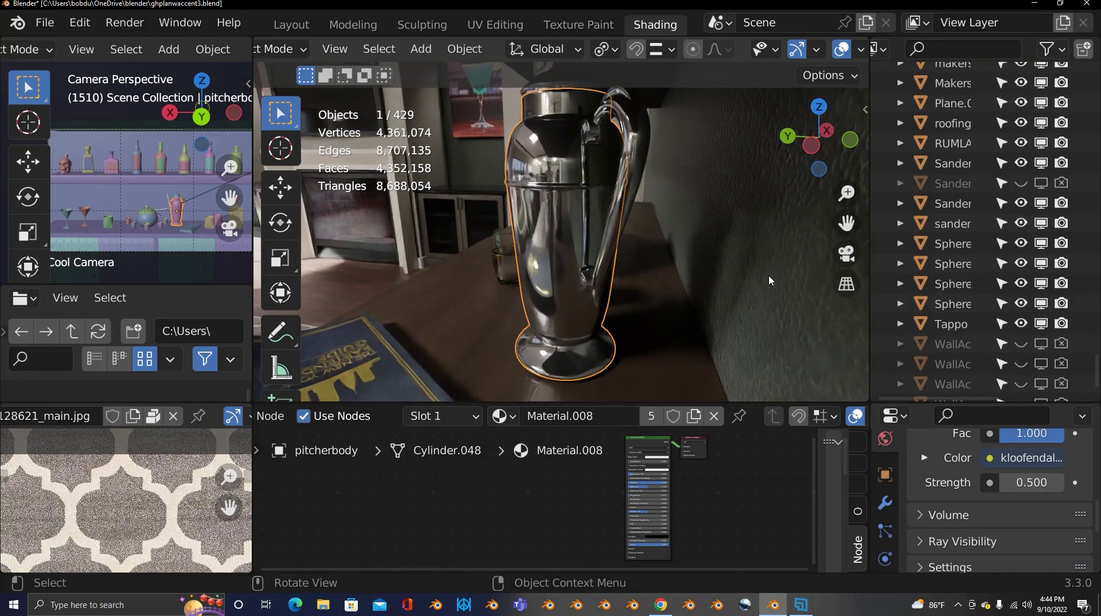
{"action": "middle_click_drag", "start_coordinate": [586, 295], "coordinate": [504, 267]}
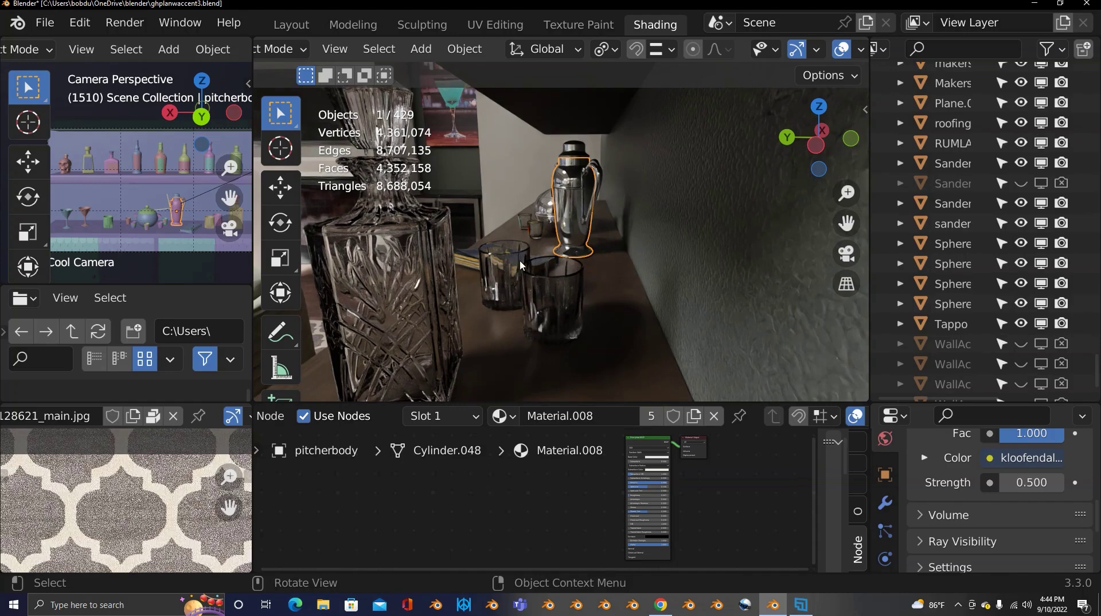
{"action": "scroll", "coordinate": [884, 505], "scroll_direction": "up", "scroll_amount": 5}
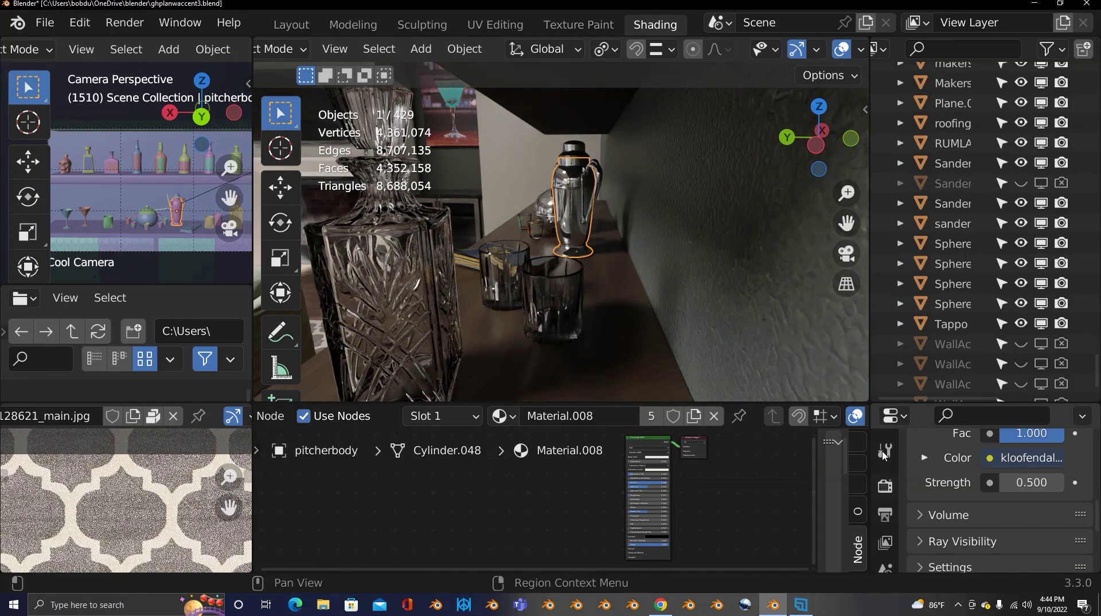
- Turn off render and viewport denoising in the render settings to show raw noise
{"action": "left_click", "coordinate": [884, 485]}
{"action": "scroll", "coordinate": [943, 518], "scroll_direction": "down", "scroll_amount": 3}
{"action": "scroll", "coordinate": [945, 522], "scroll_direction": "down", "scroll_amount": 2}
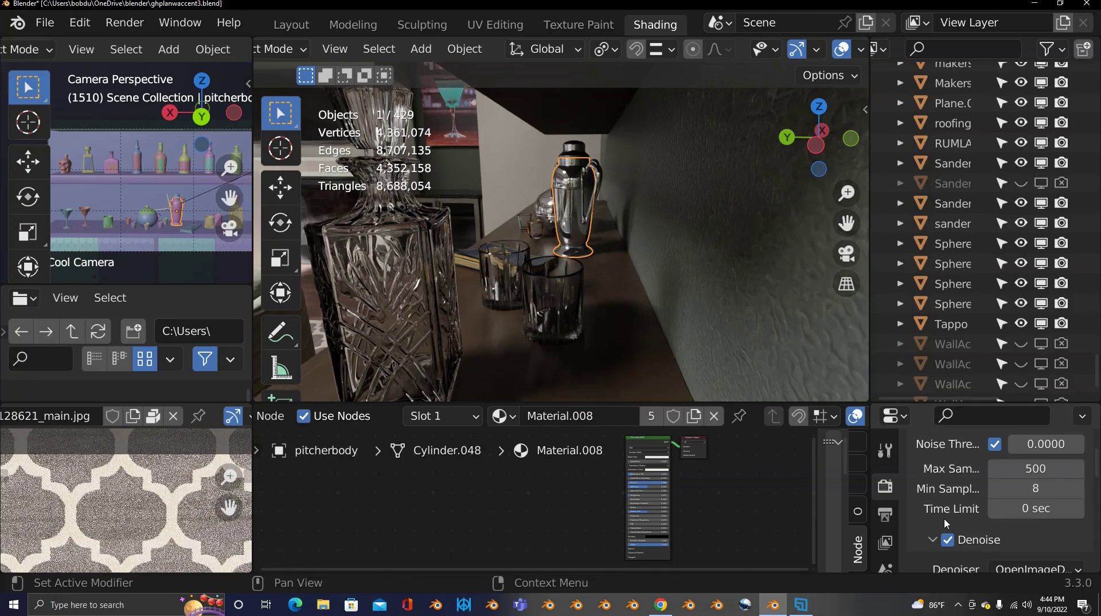
{"action": "left_click", "coordinate": [947, 541]}
{"action": "scroll", "coordinate": [960, 512], "scroll_direction": "up", "scroll_amount": 8}
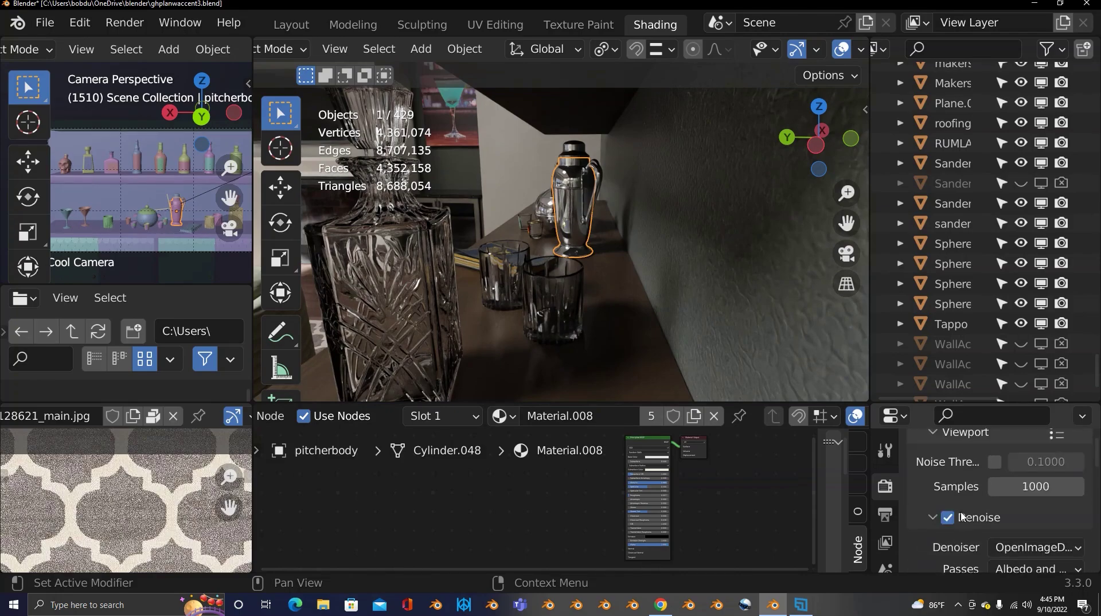
{"action": "left_click", "coordinate": [947, 518]}
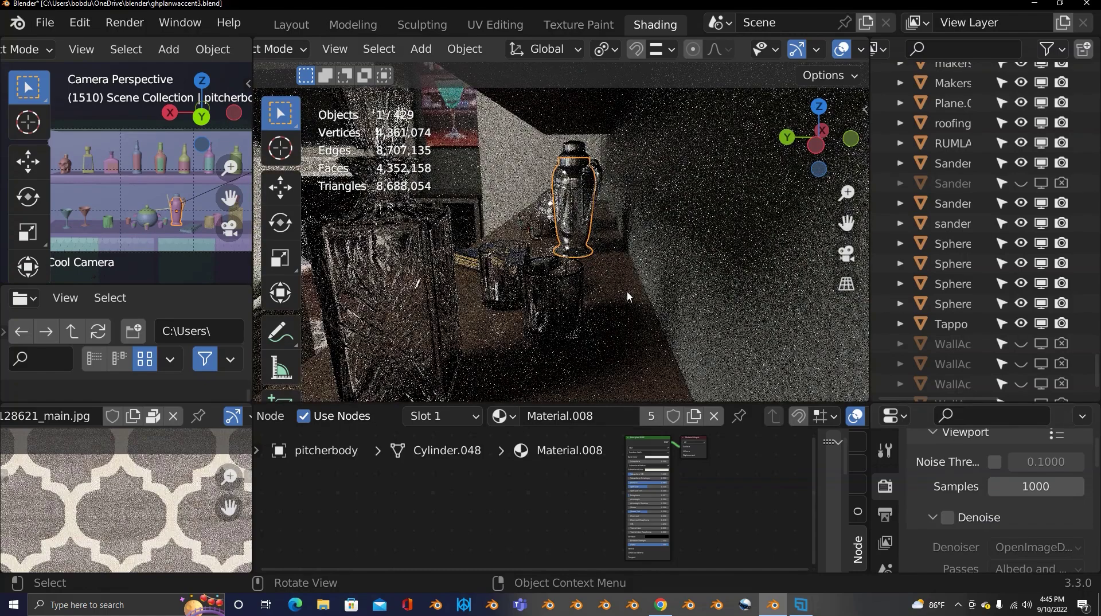
- Re-enable viewport denoising and orbit from the sideboard toward the armchair and fireplace
{"action": "middle_click_drag", "start_coordinate": [627, 296], "coordinate": [490, 251], "text": "shift"}
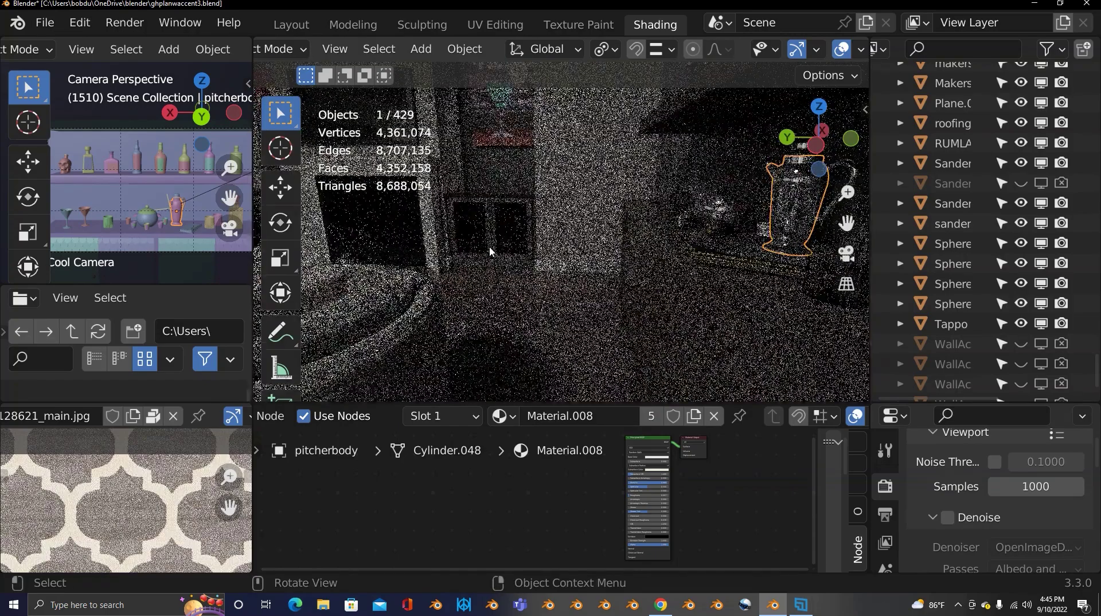
{"action": "left_click", "coordinate": [948, 518]}
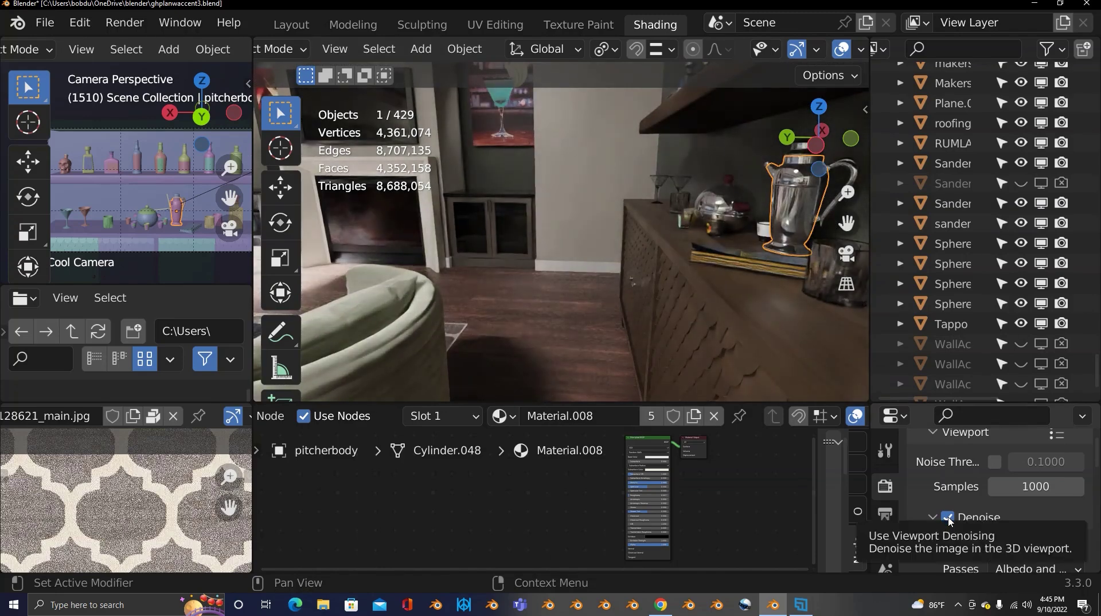
{"action": "middle_click_drag", "start_coordinate": [504, 301], "coordinate": [539, 303]}
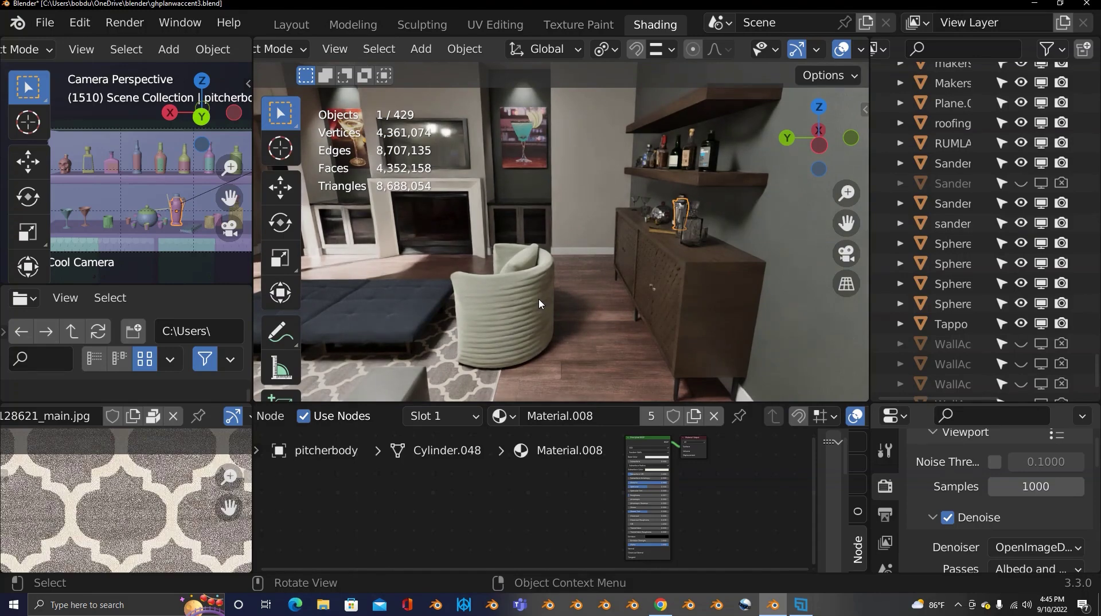
{"action": "middle_click_drag", "start_coordinate": [422, 287], "coordinate": [499, 297]}
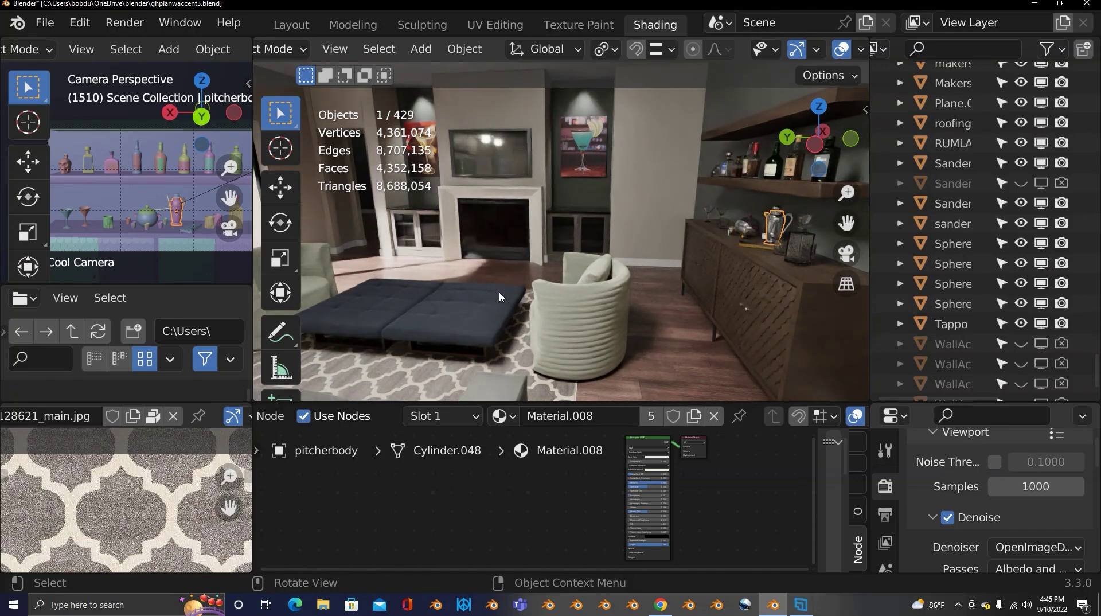
- Render the bar-shelf still and zoom in on the upper shelf's bottles
{"action": "key", "text": "F12"}
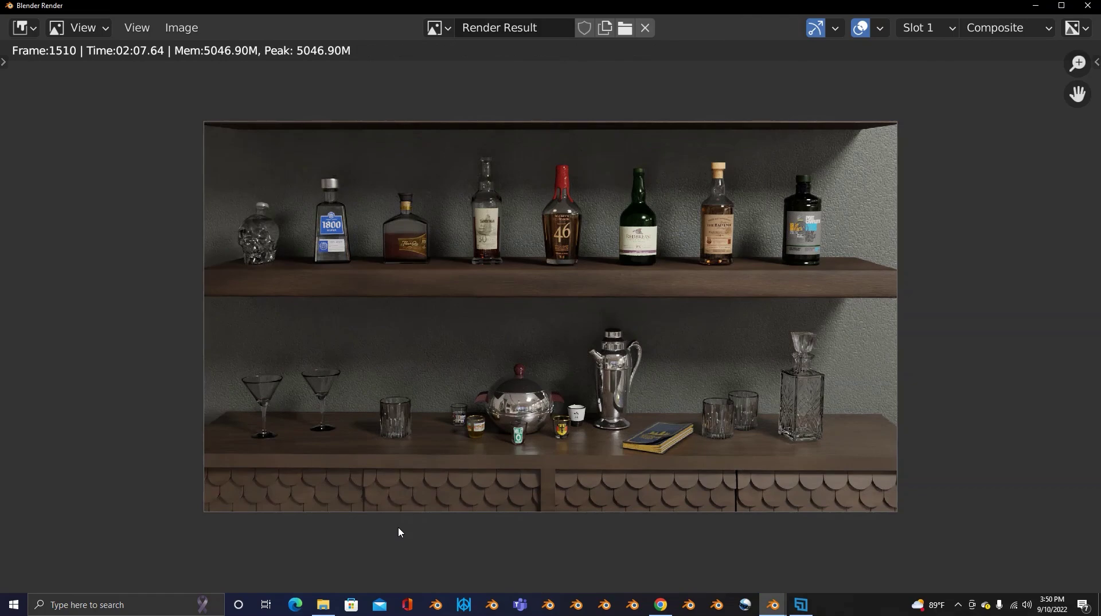
{"action": "scroll", "coordinate": [535, 389], "scroll_direction": "up", "scroll_amount": 2}
{"action": "scroll", "coordinate": [535, 390], "scroll_direction": "down", "scroll_amount": 2}
{"action": "scroll", "coordinate": [580, 366], "scroll_direction": "up", "scroll_amount": 3}
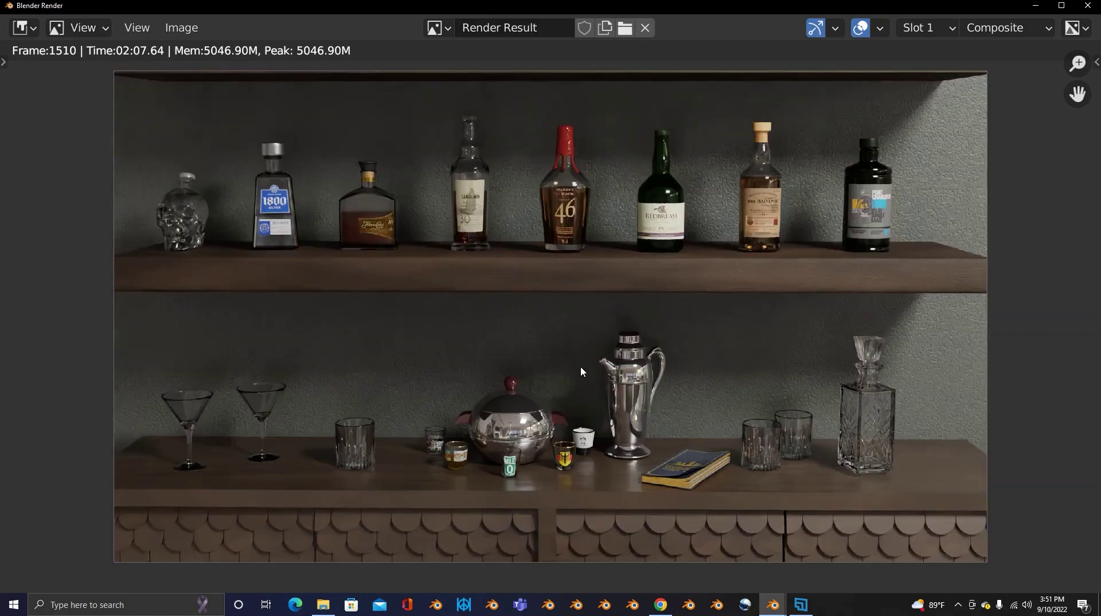
{"action": "scroll", "coordinate": [580, 366], "scroll_direction": "down", "scroll_amount": 2}
{"action": "scroll", "coordinate": [580, 355], "scroll_direction": "up", "scroll_amount": 3}
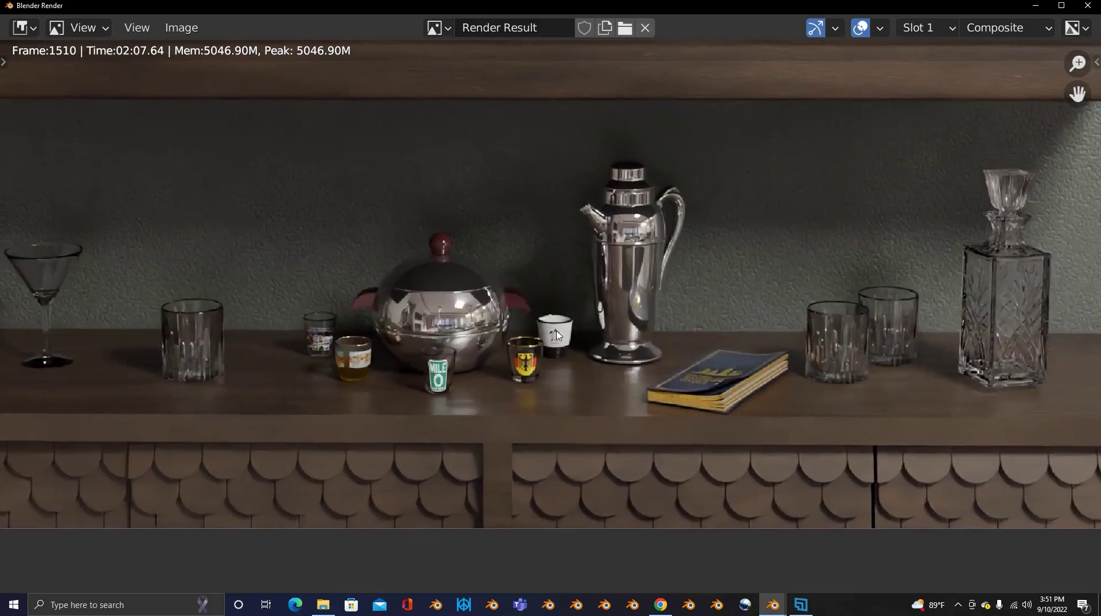
{"action": "middle_click_drag", "start_coordinate": [556, 334], "coordinate": [390, 344]}
{"action": "middle_click_drag", "start_coordinate": [439, 319], "coordinate": [552, 256]}
- Pan the finished render from both shelves to its left side, right edge, and back to centre
{"action": "scroll", "coordinate": [553, 257], "scroll_direction": "down", "scroll_amount": 3}
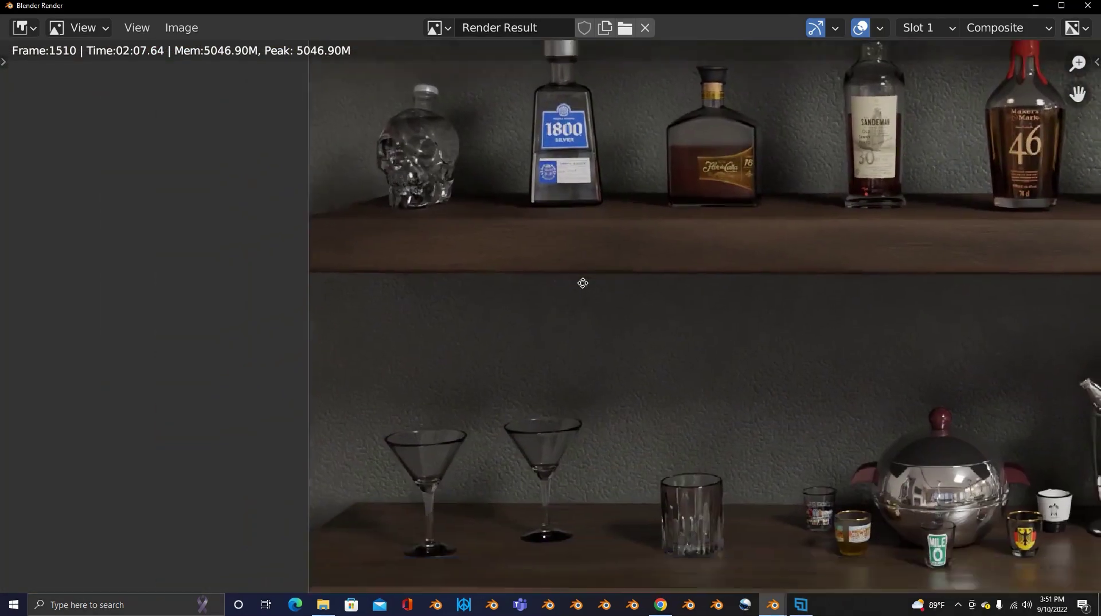
{"action": "scroll", "coordinate": [582, 282], "scroll_direction": "right", "scroll_amount": 3}
{"action": "scroll", "coordinate": [555, 293], "scroll_direction": "down", "scroll_amount": 2}
{"action": "scroll", "coordinate": [484, 303], "scroll_direction": "down", "scroll_amount": 1}
{"action": "middle_click_drag", "start_coordinate": [556, 307], "coordinate": [496, 346]}
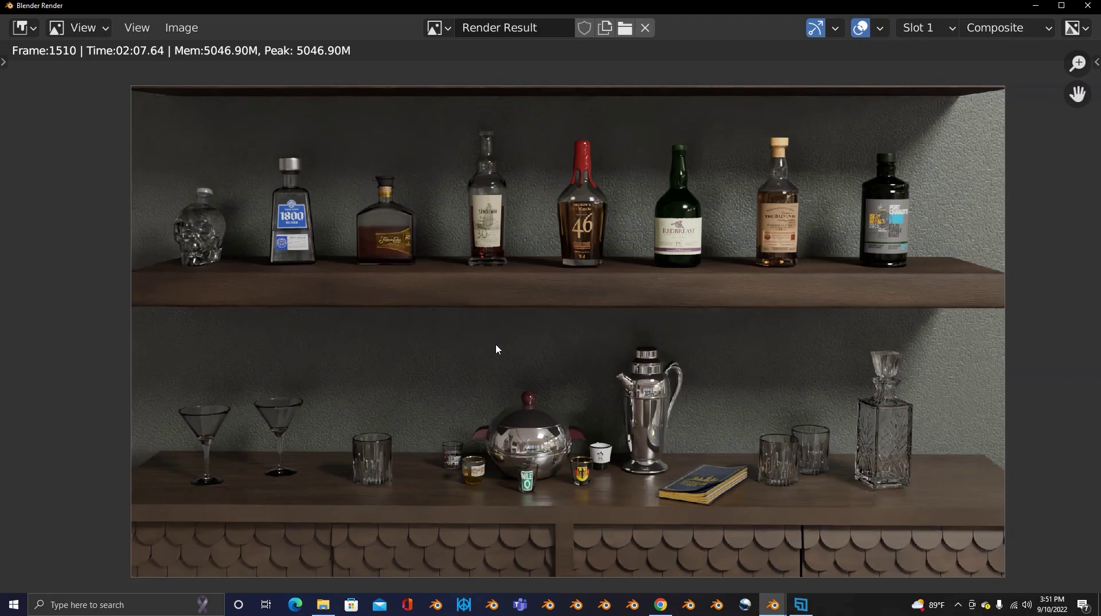
{"action": "scroll", "coordinate": [496, 344], "scroll_direction": "up", "scroll_amount": 3}
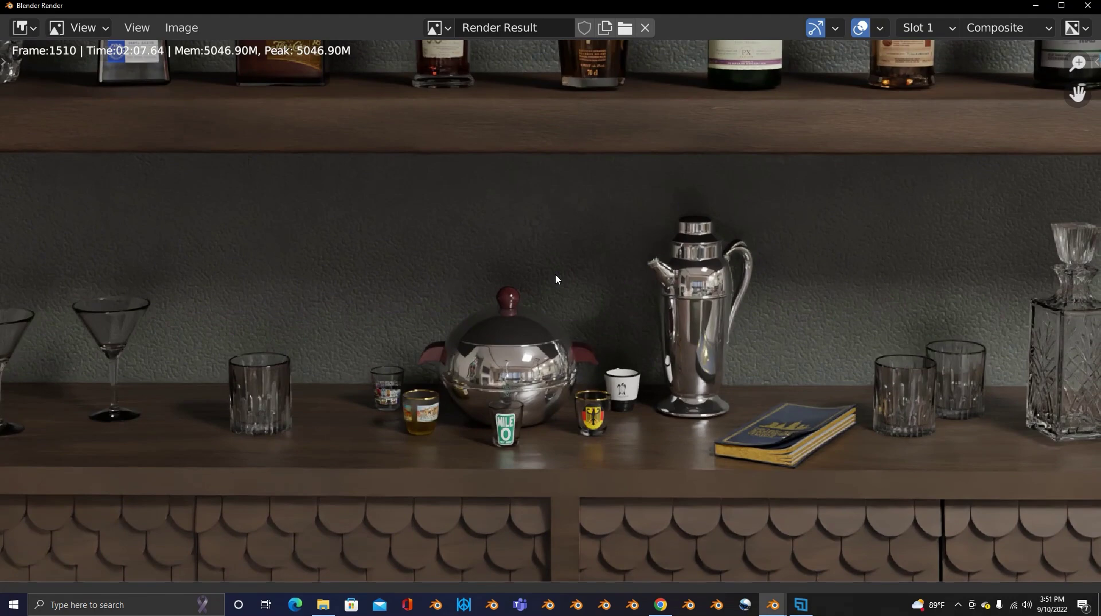
{"action": "middle_click_drag", "start_coordinate": [555, 275], "coordinate": [304, 385]}
{"action": "scroll", "coordinate": [421, 336], "scroll_direction": "down", "scroll_amount": 1}
{"action": "middle_click_drag", "start_coordinate": [546, 373], "coordinate": [418, 312]}
{"action": "middle_click_drag", "start_coordinate": [580, 393], "coordinate": [563, 364]}
{"action": "scroll", "coordinate": [563, 363], "scroll_direction": "down", "scroll_amount": 1}
{"action": "middle_click_drag", "start_coordinate": [462, 384], "coordinate": [489, 369]}
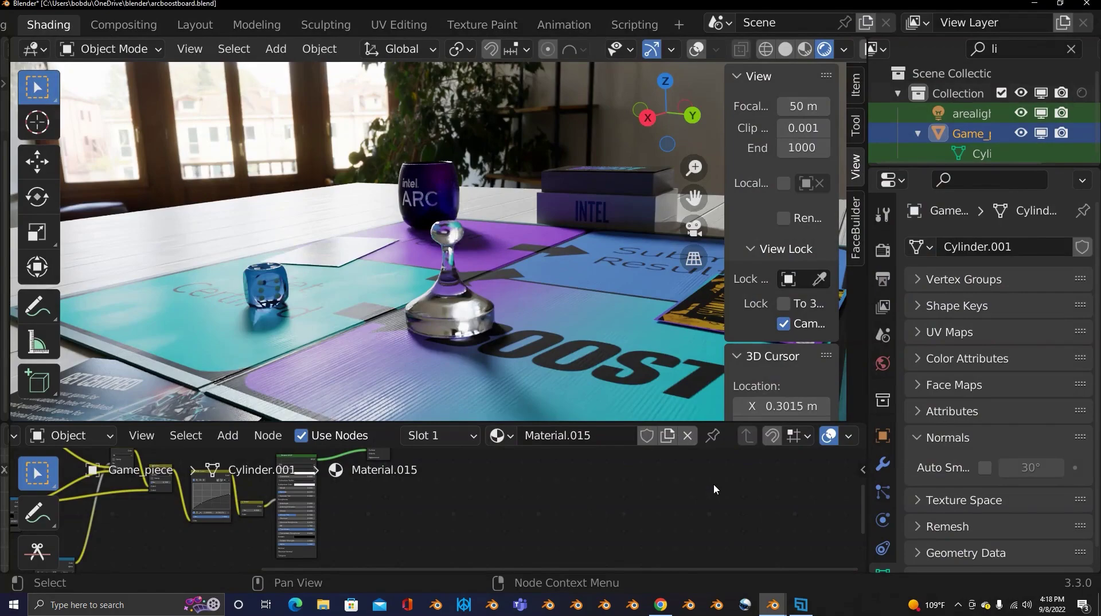
- Orbit the board-game scene around to the ARC mug side
{"action": "middle_click_drag", "start_coordinate": [402, 335], "coordinate": [355, 311]}
{"action": "middle_click_drag", "start_coordinate": [498, 322], "coordinate": [401, 306]}
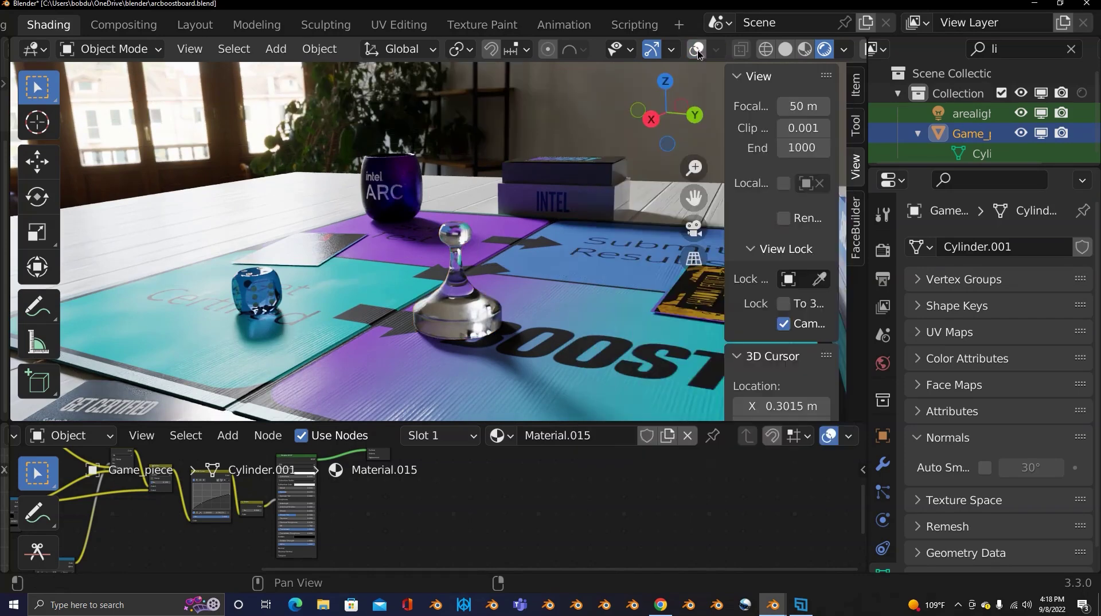
- Enable Statistics in Viewport Overlays and orbit the view down to a lower angle
{"action": "left_click", "coordinate": [716, 50]}
{"action": "left_click", "coordinate": [596, 211]}
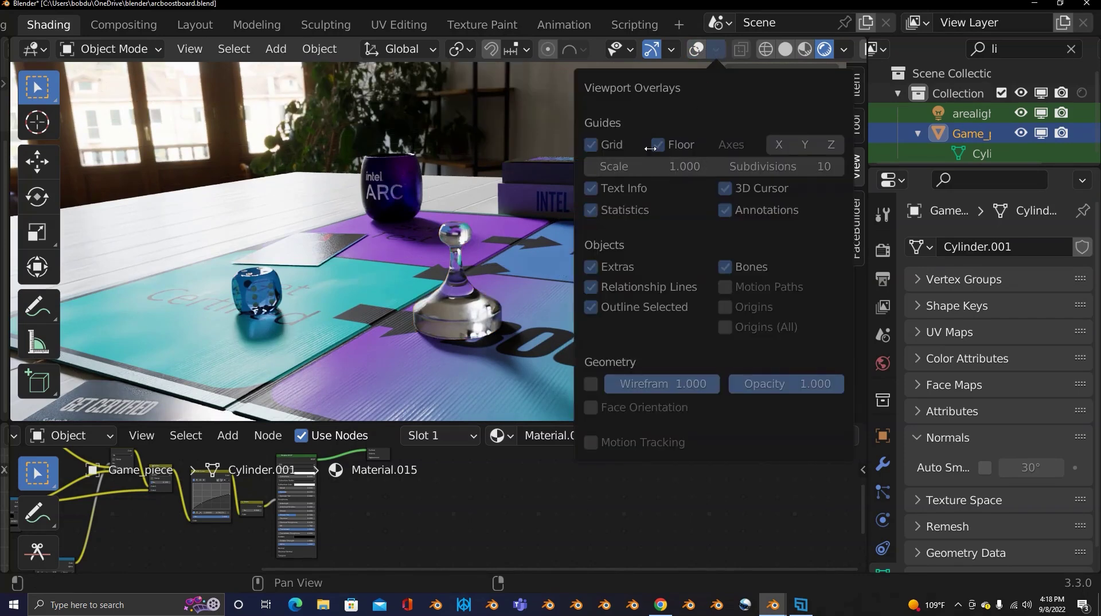
{"action": "left_click", "coordinate": [696, 50]}
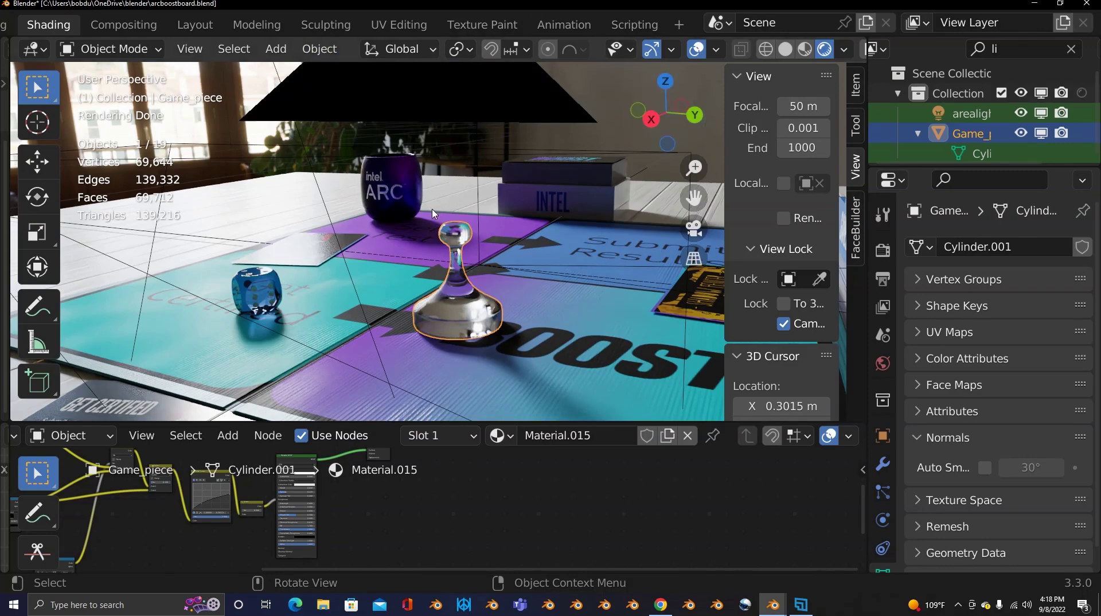
{"action": "left_click", "coordinate": [717, 51]}
{"action": "middle_click_drag", "start_coordinate": [455, 314], "coordinate": [393, 172]}
- Render the board-game still with the glass pawn, blue die, ARC mug and INTEL box, zoom out to review it, then close the render window
{"action": "key", "text": "F12"}
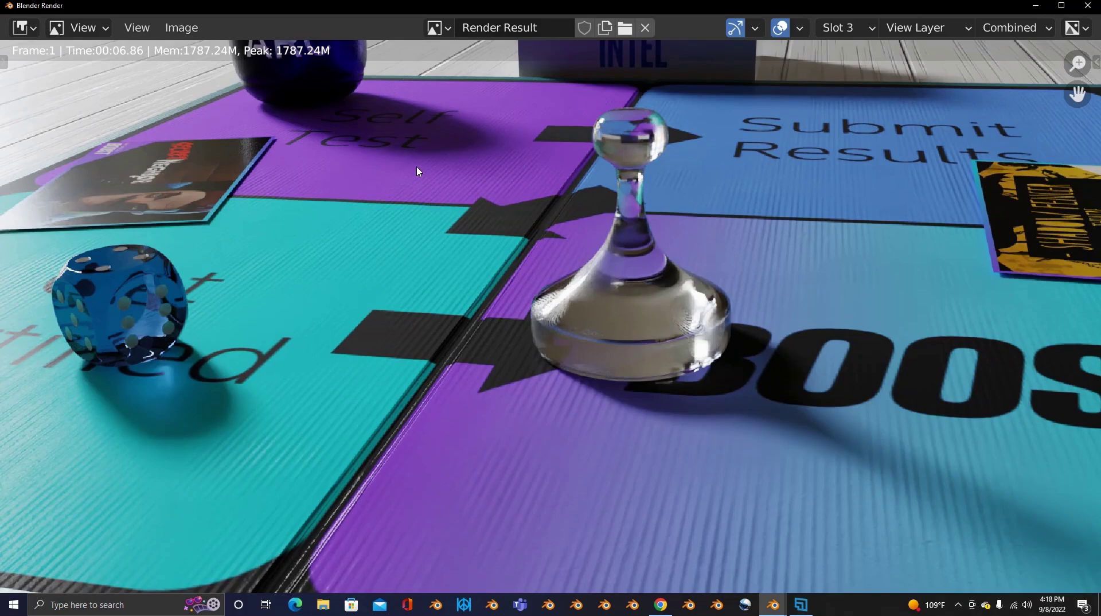
{"action": "scroll", "coordinate": [580, 238], "scroll_direction": "down", "scroll_amount": 4}
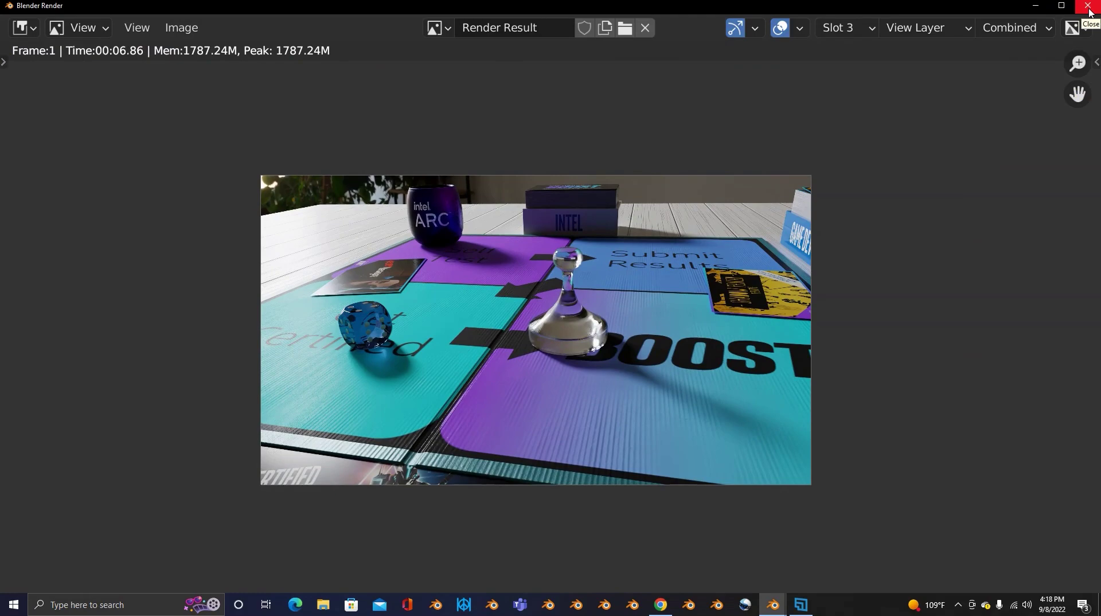
{"action": "left_click", "coordinate": [1088, 6]}
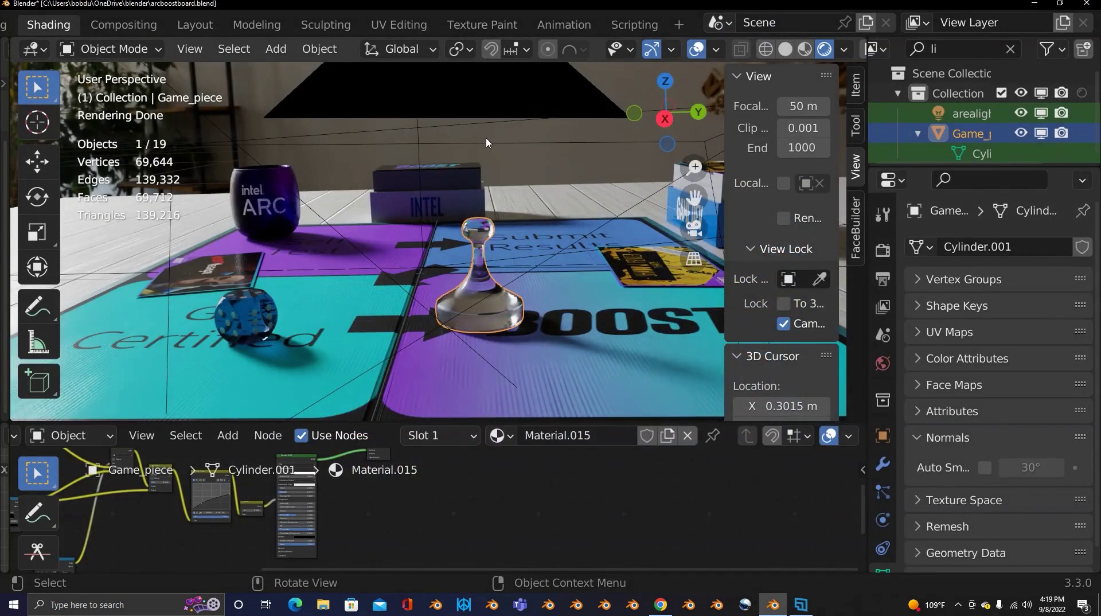
- Re-render the board-game scene and zoom in and out on the glass pawn and dice
{"action": "key", "text": "F12"}
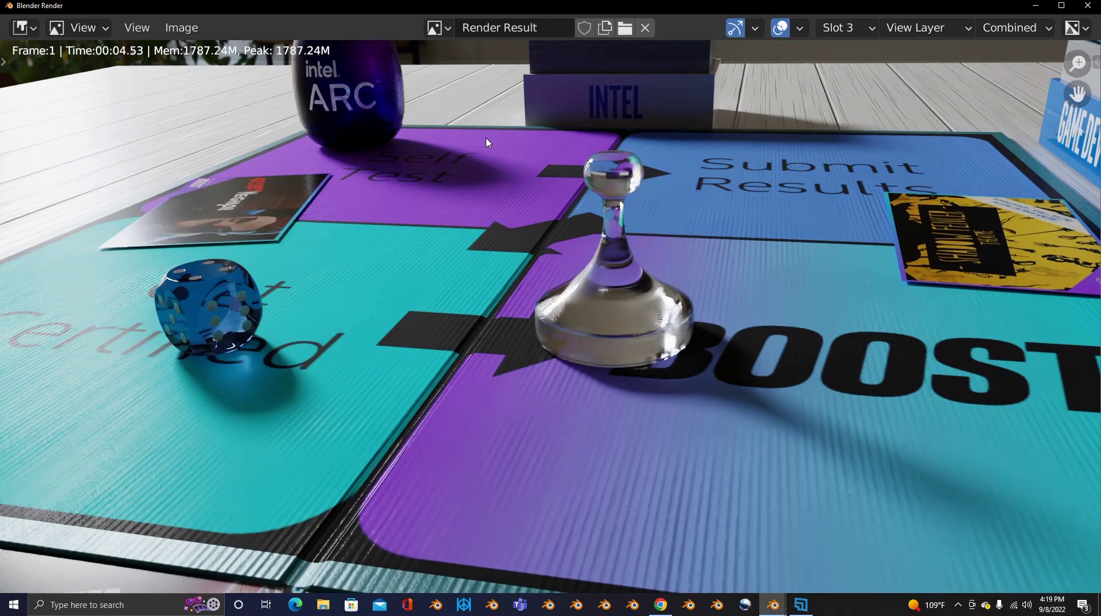
{"action": "scroll", "coordinate": [624, 233], "scroll_direction": "down", "scroll_amount": 2}
{"action": "scroll", "coordinate": [612, 261], "scroll_direction": "up", "scroll_amount": 1}
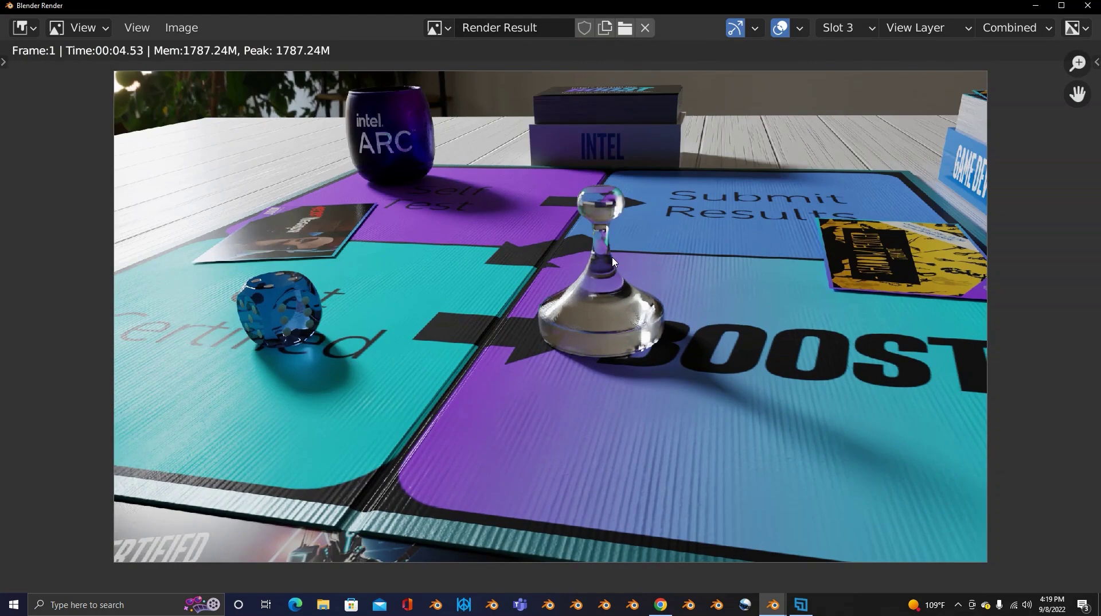
{"action": "scroll", "coordinate": [609, 269], "scroll_direction": "down", "scroll_amount": 1}
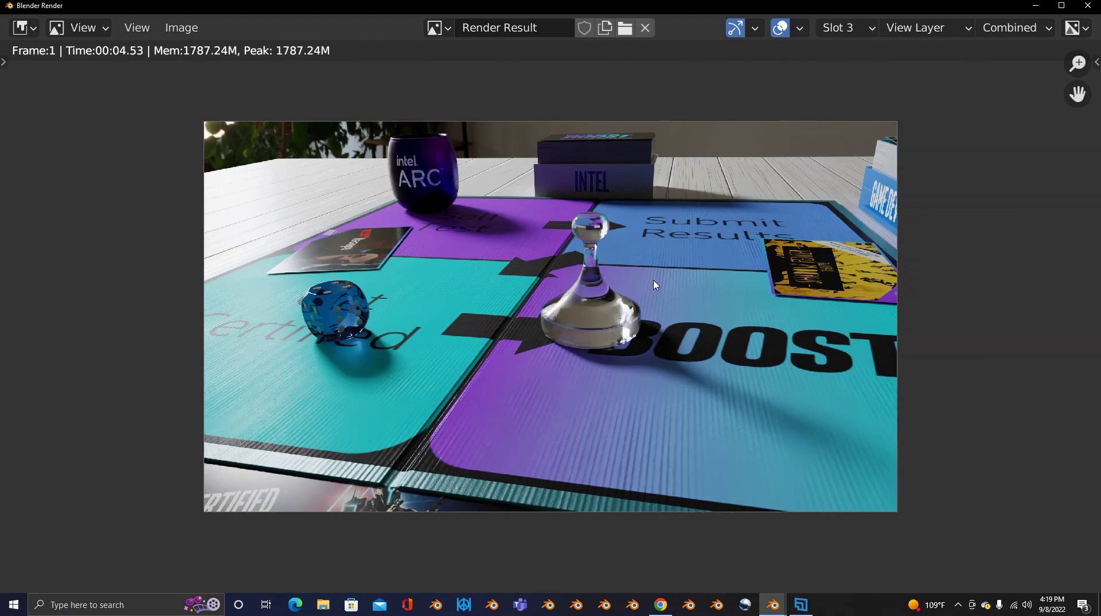
{"action": "scroll", "coordinate": [716, 316], "scroll_direction": "up", "scroll_amount": 2}
{"action": "scroll", "coordinate": [581, 269], "scroll_direction": "down", "scroll_amount": 2}
- In the rings file, play the glowing ring animation and raise the ring width from 0.025 to 0.075
{"action": "key", "text": "alt+Tab"}
{"action": "key", "text": "alt+Tab"}
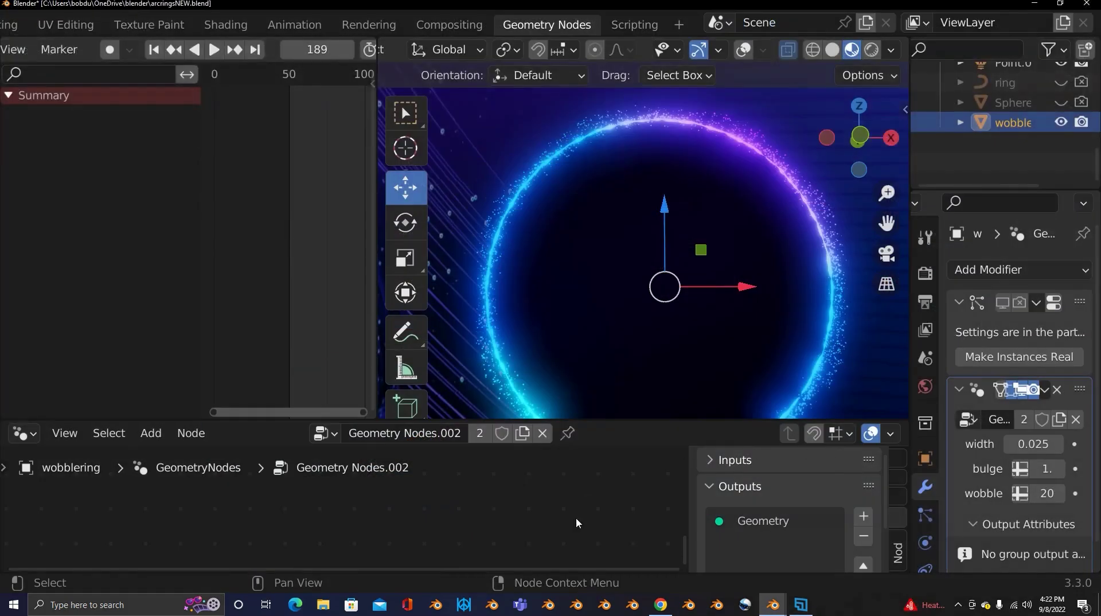
{"action": "left_click", "coordinate": [227, 50]}
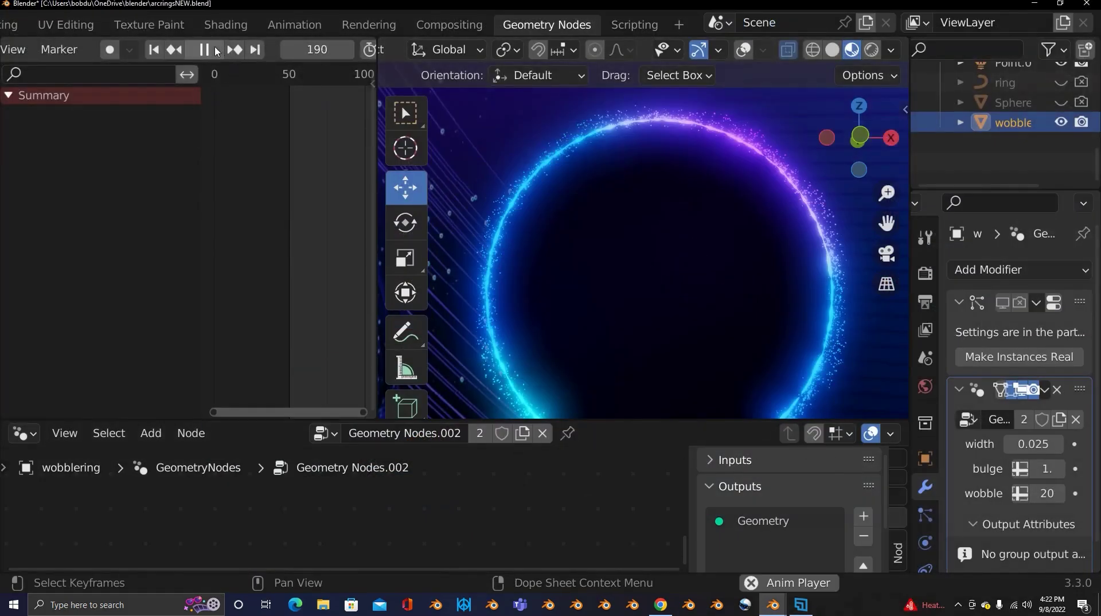
{"action": "middle_click_drag", "start_coordinate": [583, 308], "coordinate": [603, 156]}
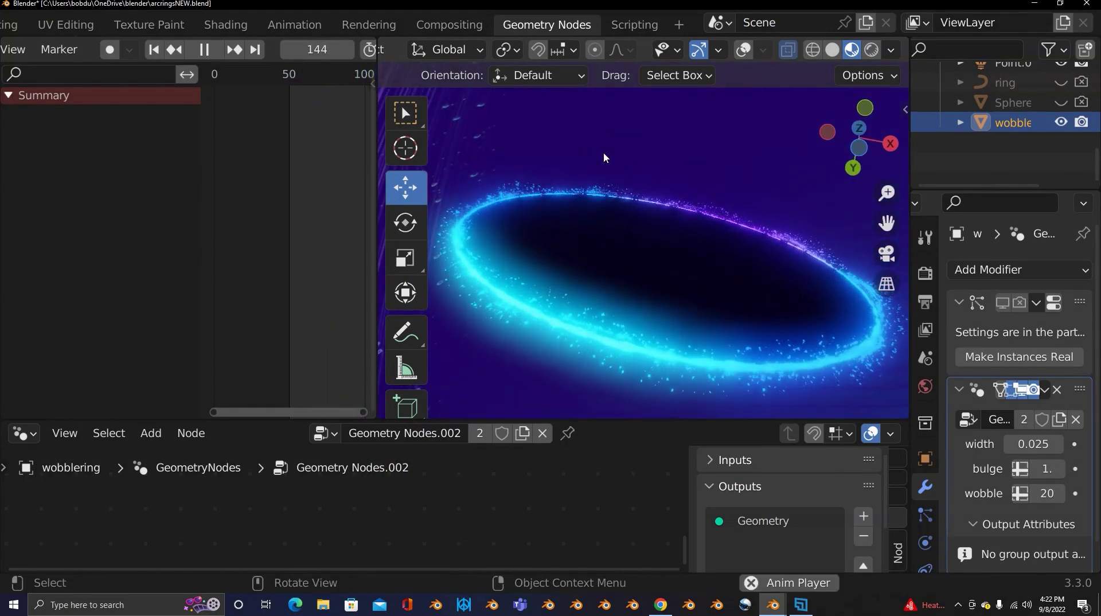
{"action": "scroll", "coordinate": [567, 276], "scroll_direction": "up", "scroll_amount": 3}
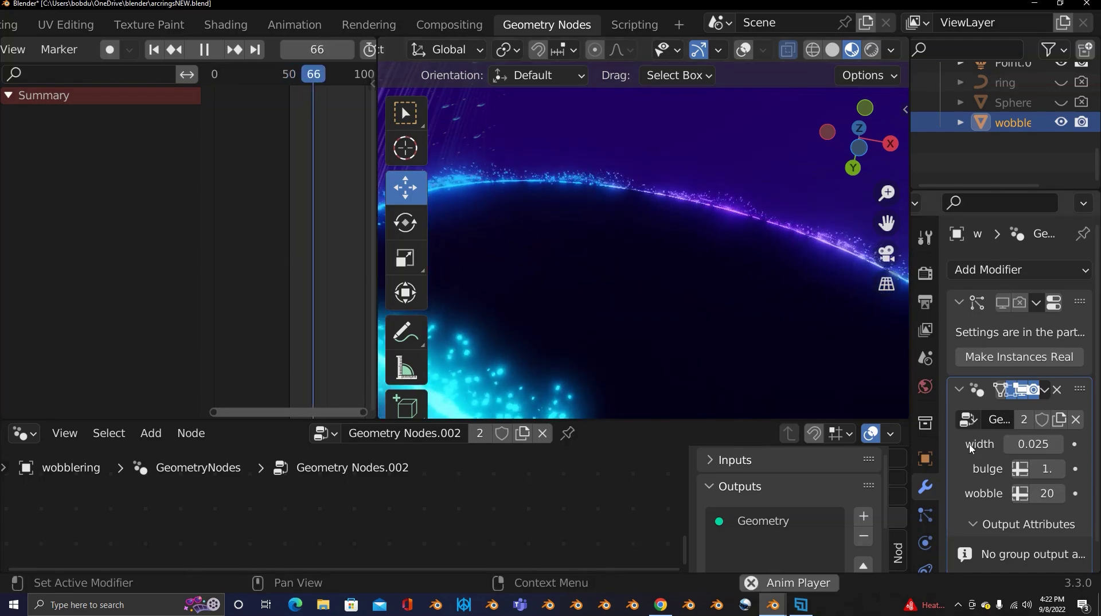
{"action": "left_click_drag", "start_coordinate": [1029, 443], "coordinate": [1055, 468]}
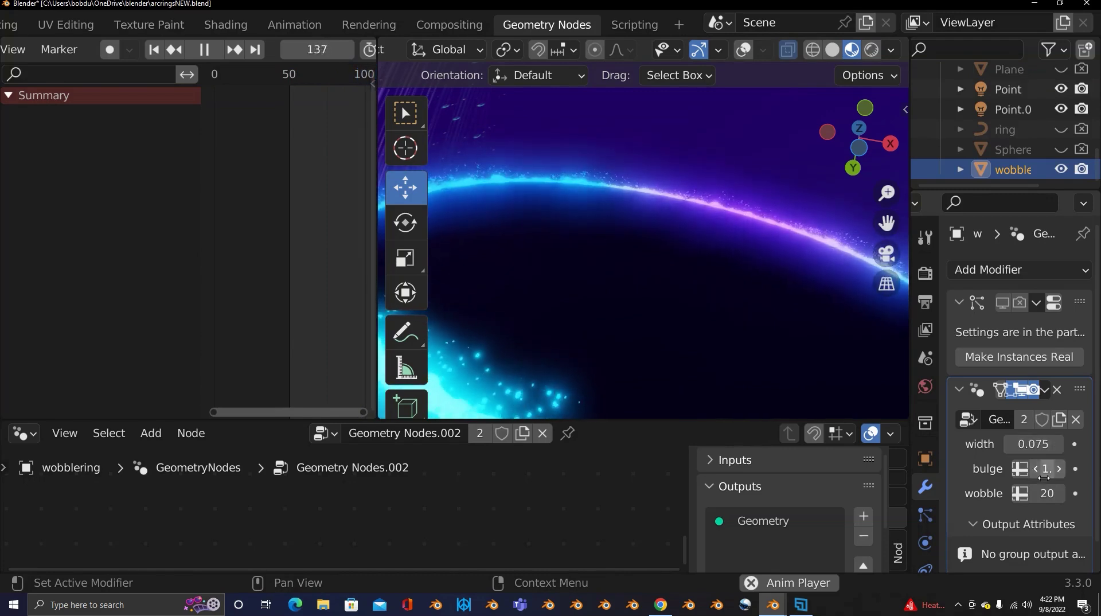
- Lower the ring's wobble to 19, then watch the playing ring from edge-on and face-on angles
{"action": "left_click", "coordinate": [1036, 493]}
{"action": "middle_click_drag", "start_coordinate": [721, 332], "coordinate": [690, 373]}
{"action": "middle_click_drag", "start_coordinate": [672, 250], "coordinate": [732, 386]}
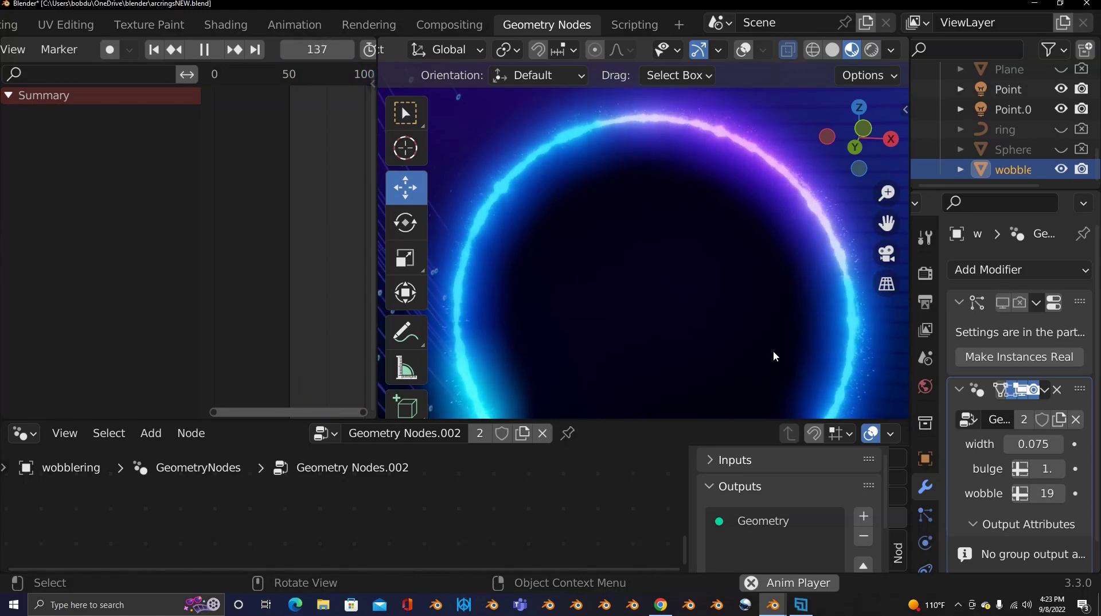
{"action": "middle_click_drag", "start_coordinate": [624, 273], "coordinate": [616, 205]}
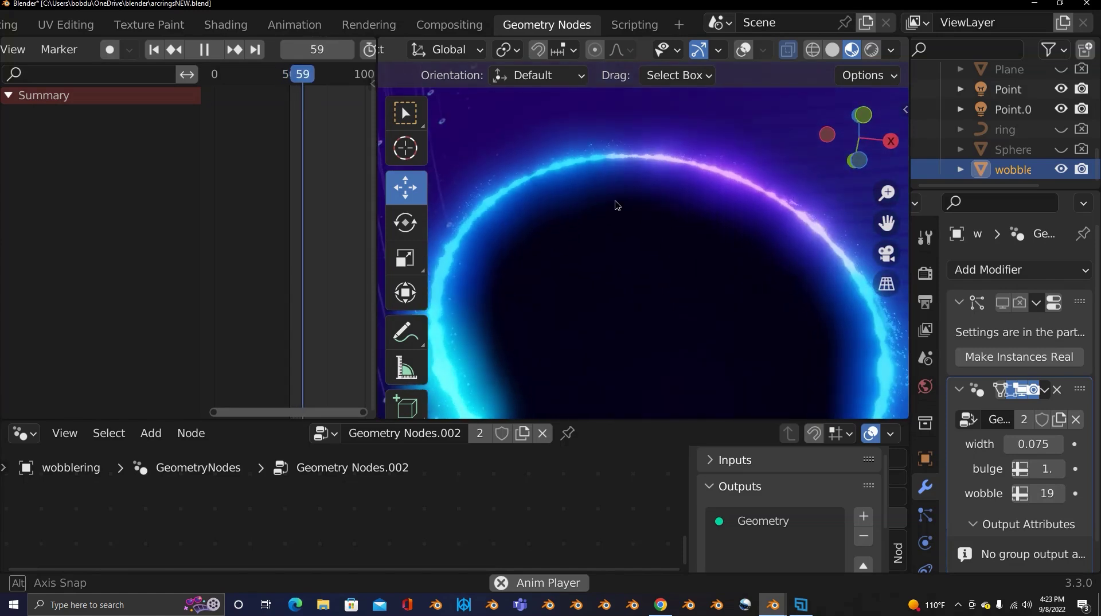
{"action": "scroll", "coordinate": [137, 26], "scroll_direction": "up", "scroll_amount": 8}
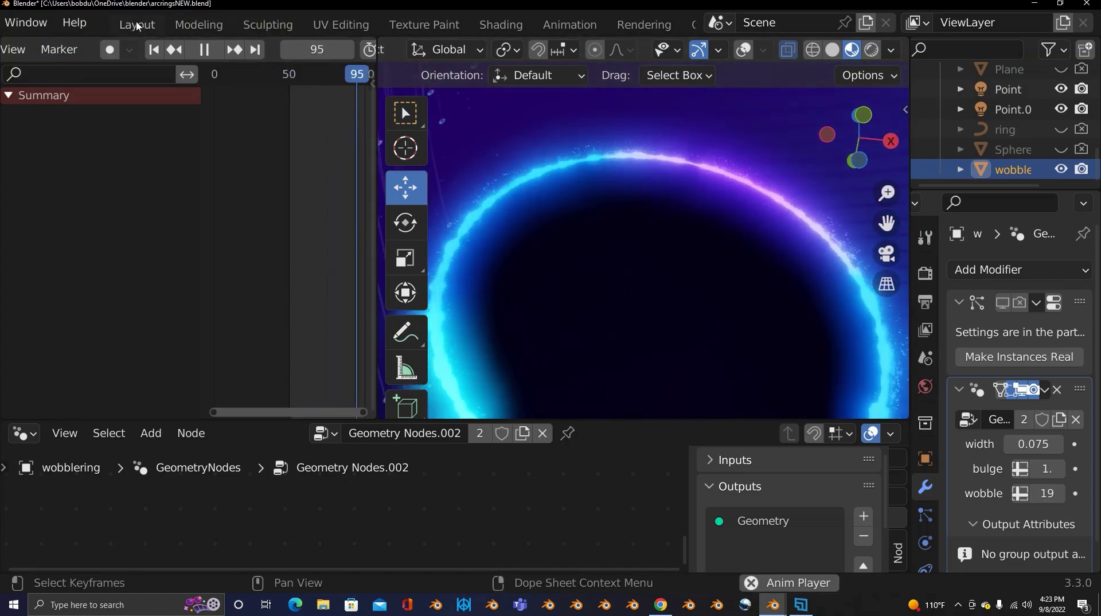
{"action": "scroll", "coordinate": [137, 26], "scroll_direction": "up", "scroll_amount": 4}
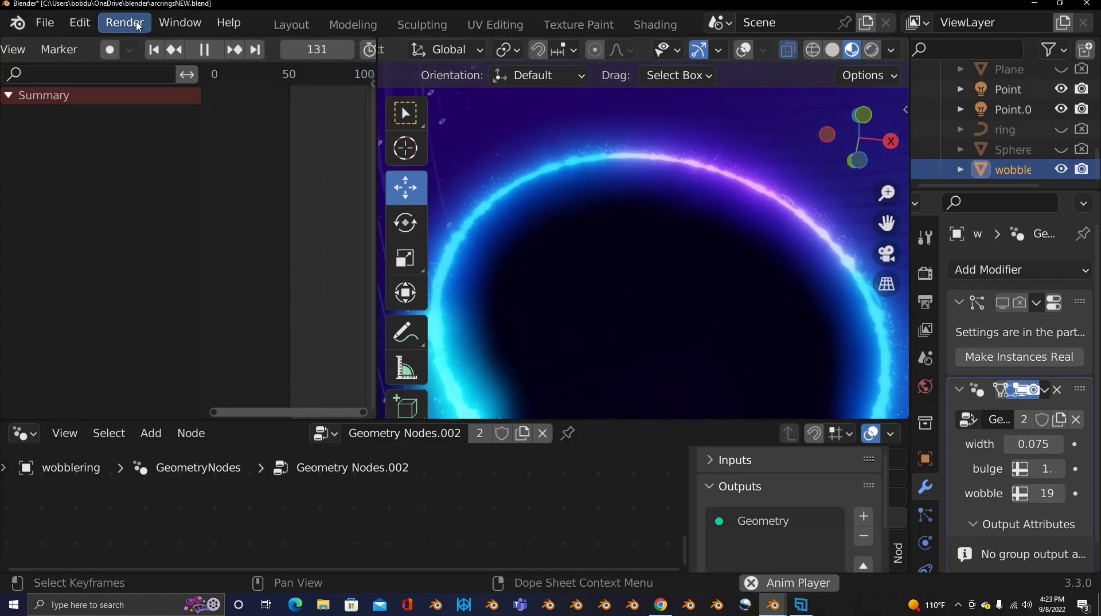